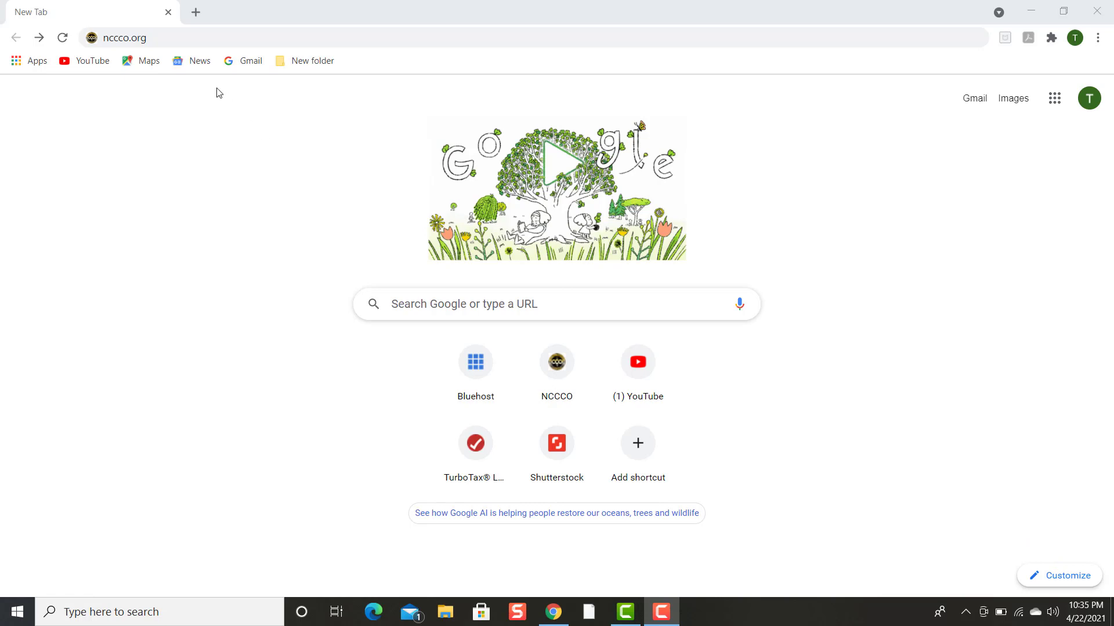
# Go to nccco.org and open the application page for CCO computer-based tests
pyautogui.click(159, 38)
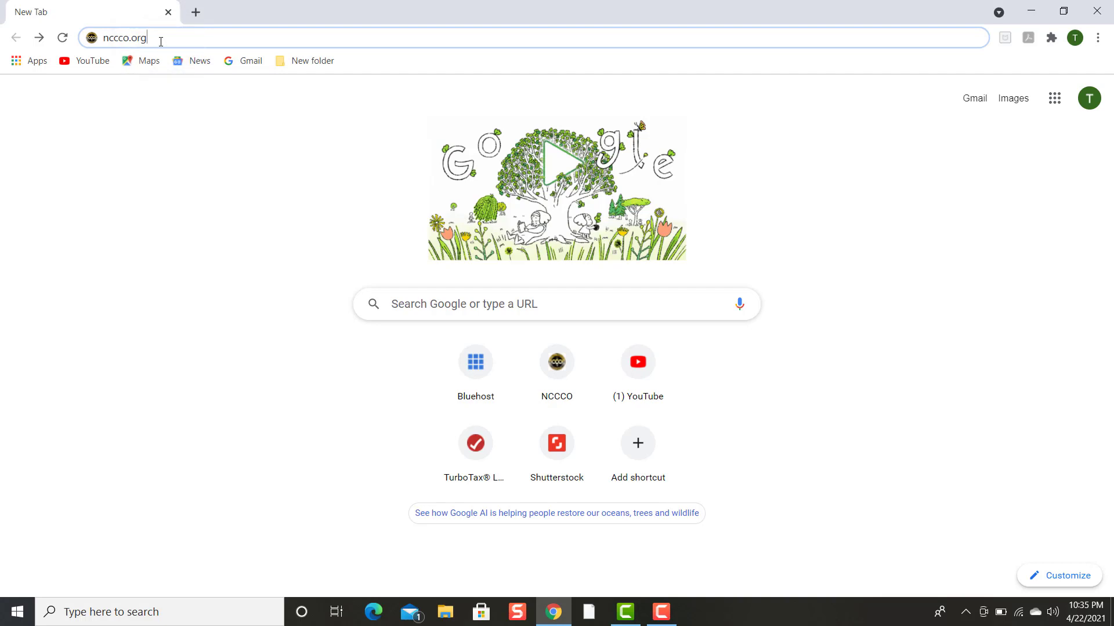
pyautogui.press('Return')
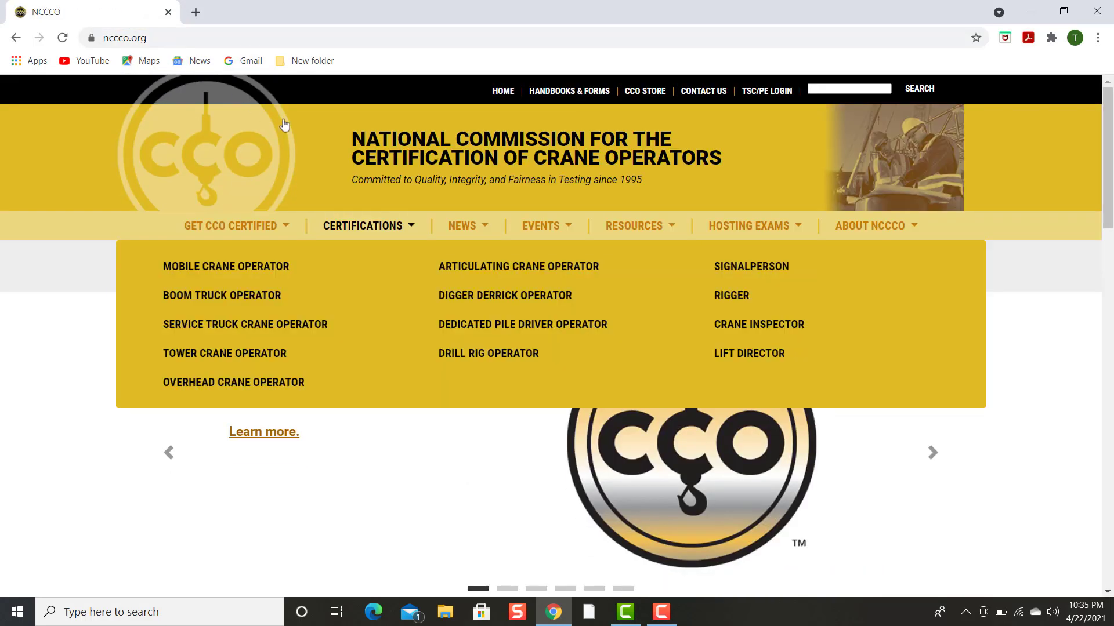
pyautogui.moveTo(442, 225)
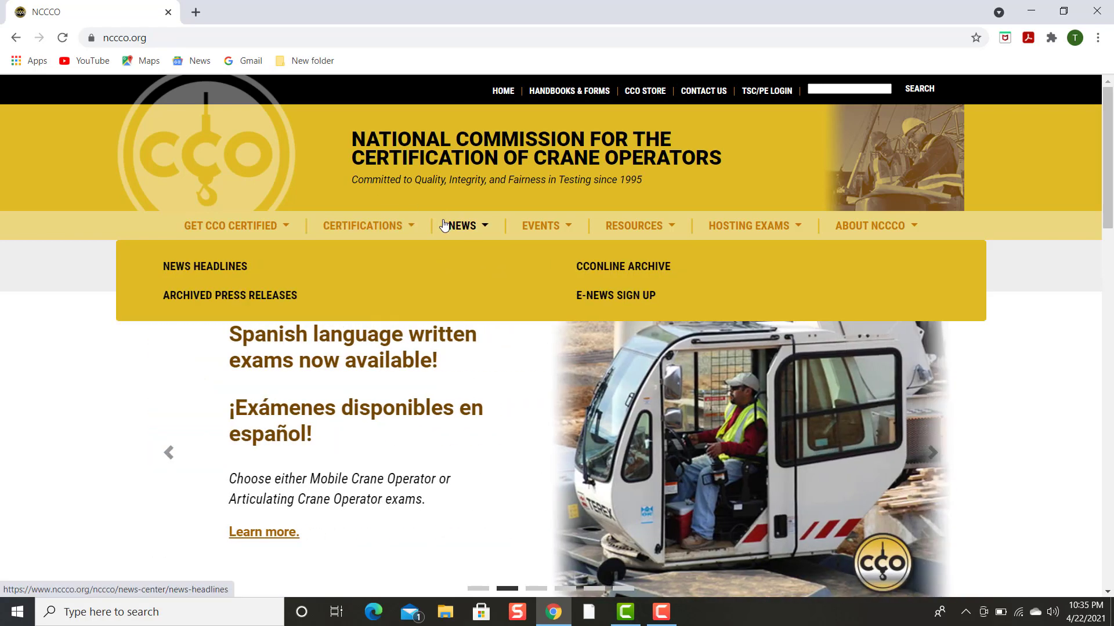
pyautogui.scroll(-2, 443, 225)
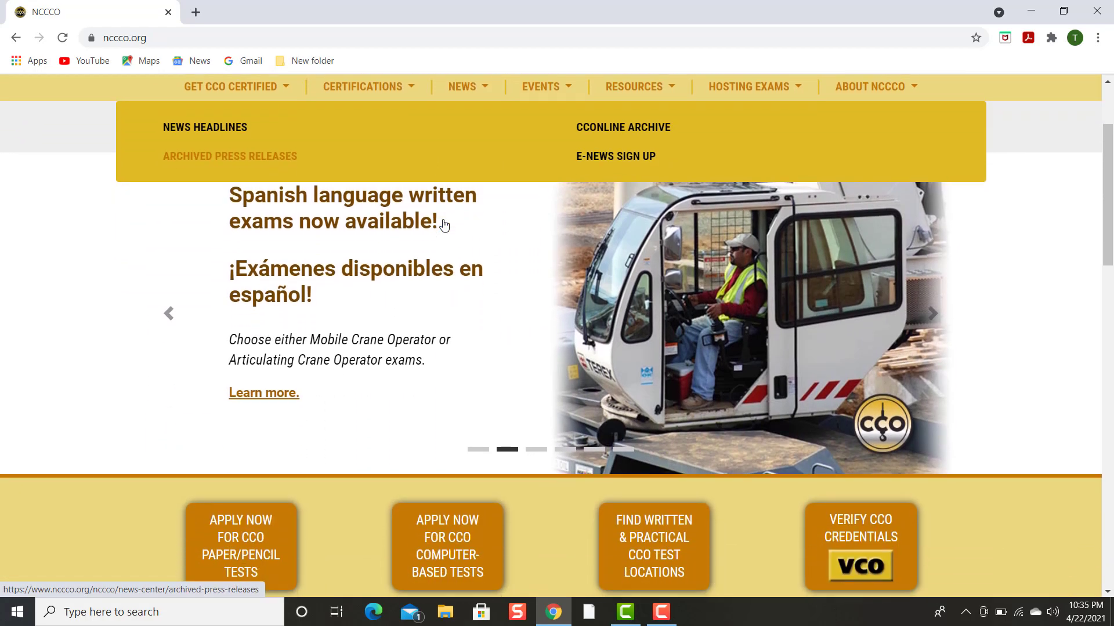
pyautogui.scroll(-1, 444, 225)
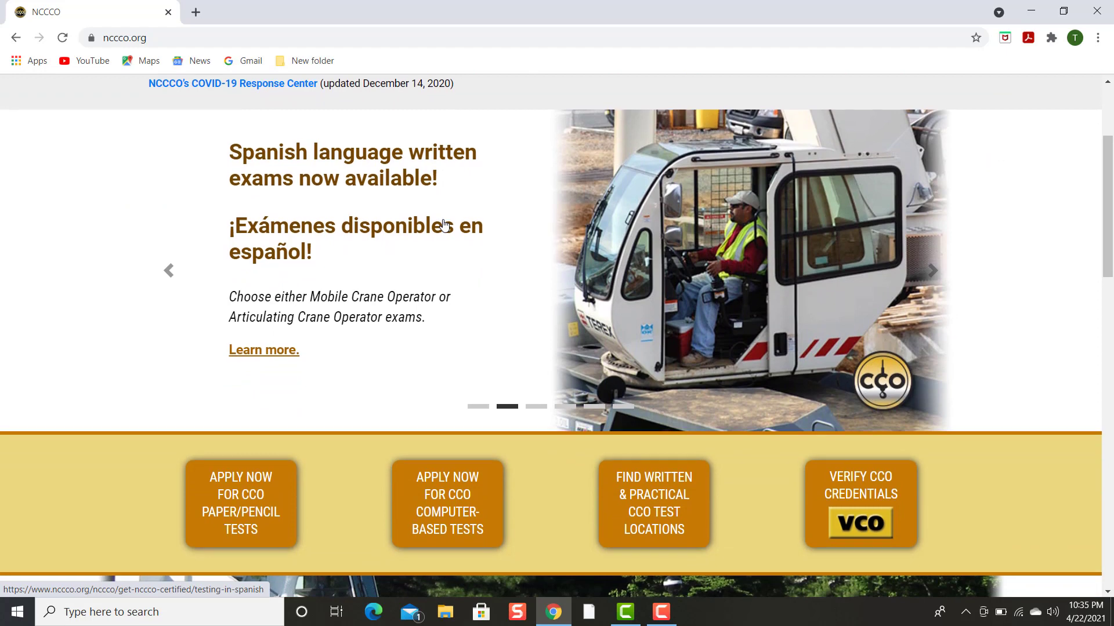
pyautogui.scroll(-1, 443, 225)
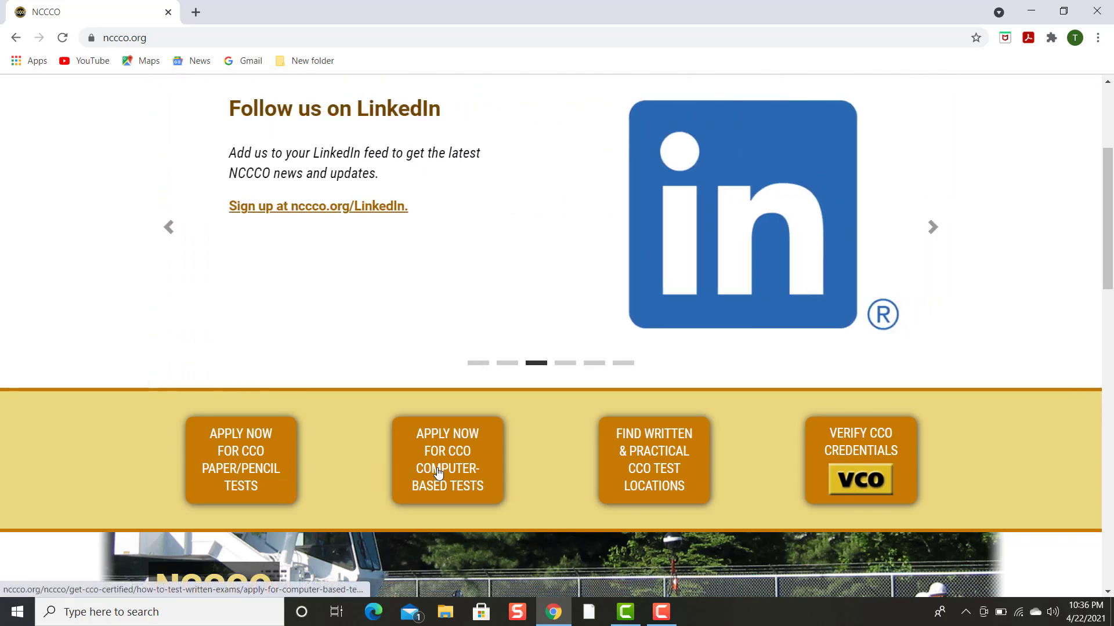
pyautogui.click(438, 473)
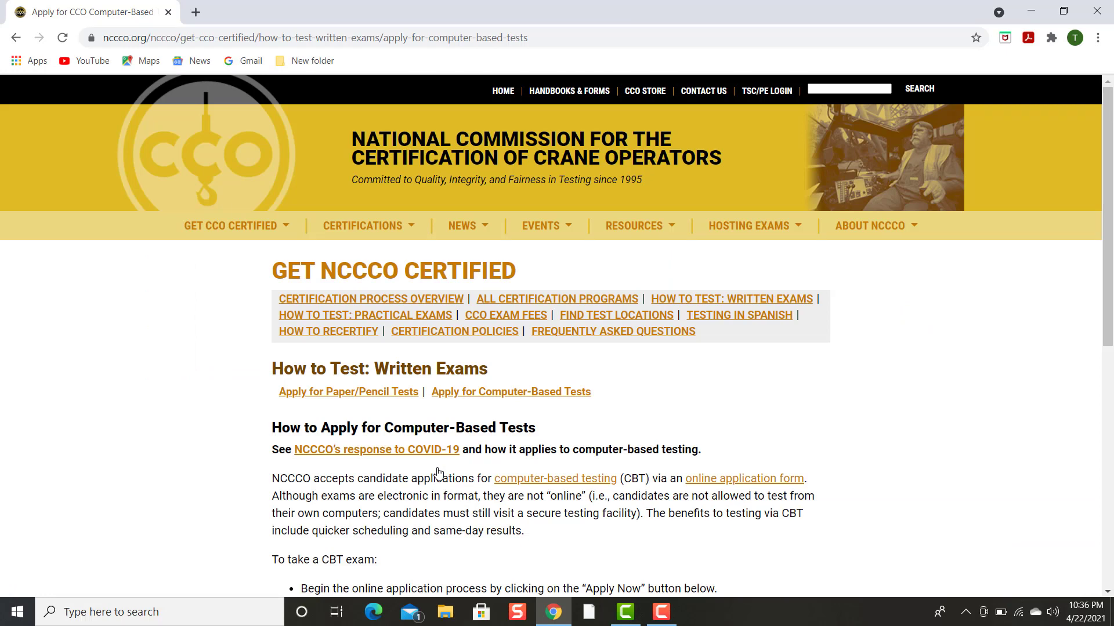
# Read the computer-based test instructions, including how to take a CBT exam, the CBT timeframes and the further information links
pyautogui.scroll(-1, 437, 473)
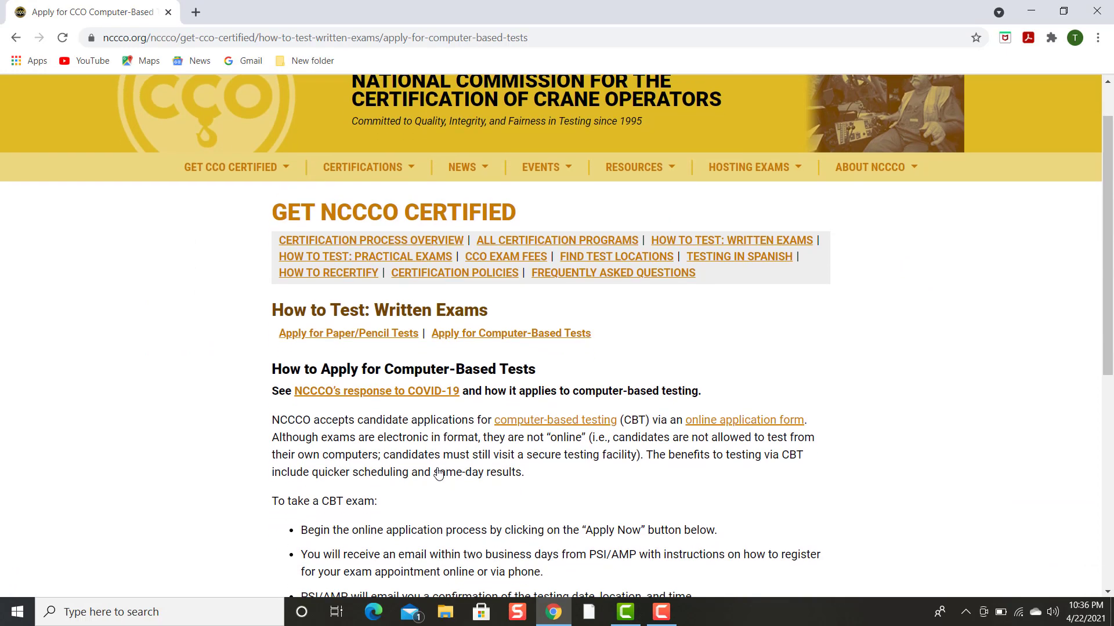
pyautogui.scroll(-2, 438, 472)
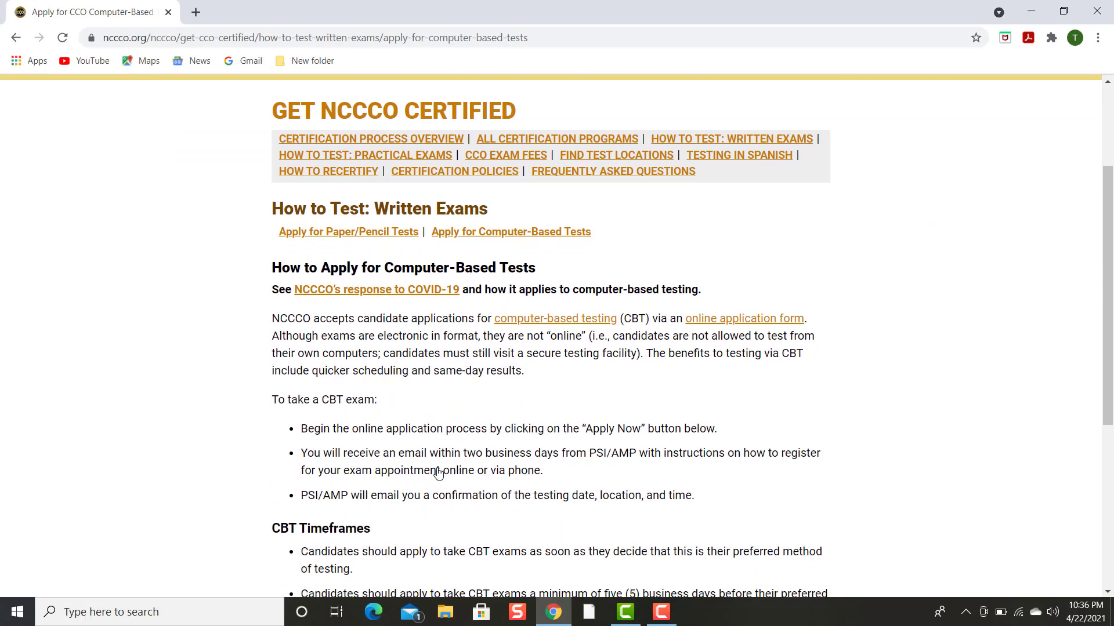
pyautogui.scroll(-1, 437, 473)
pyautogui.scroll(-1, 438, 473)
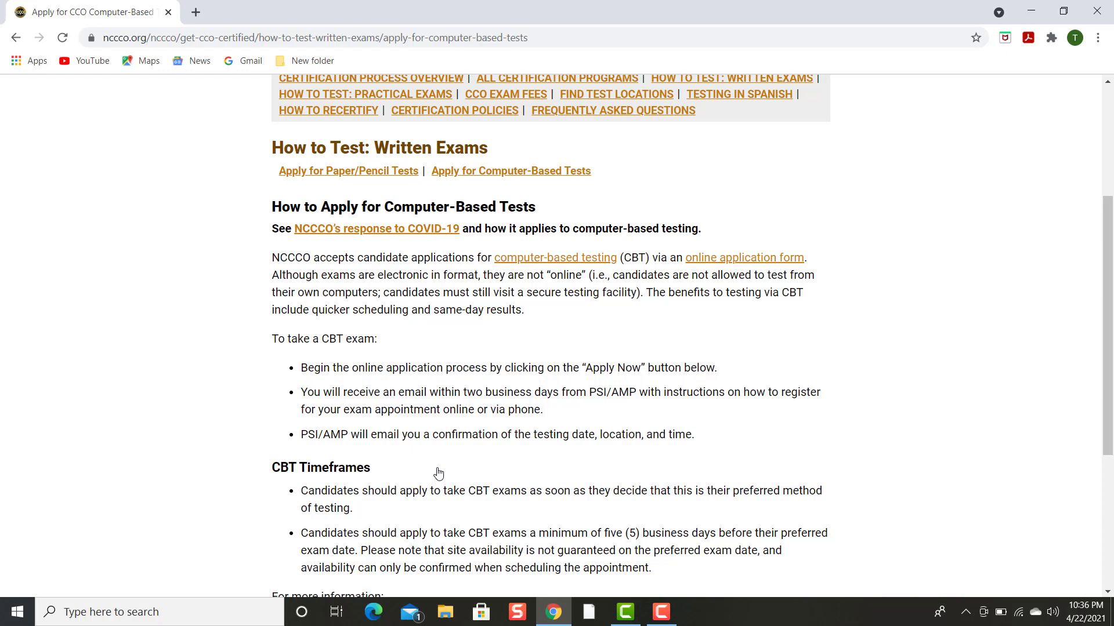
pyautogui.scroll(-5, 438, 472)
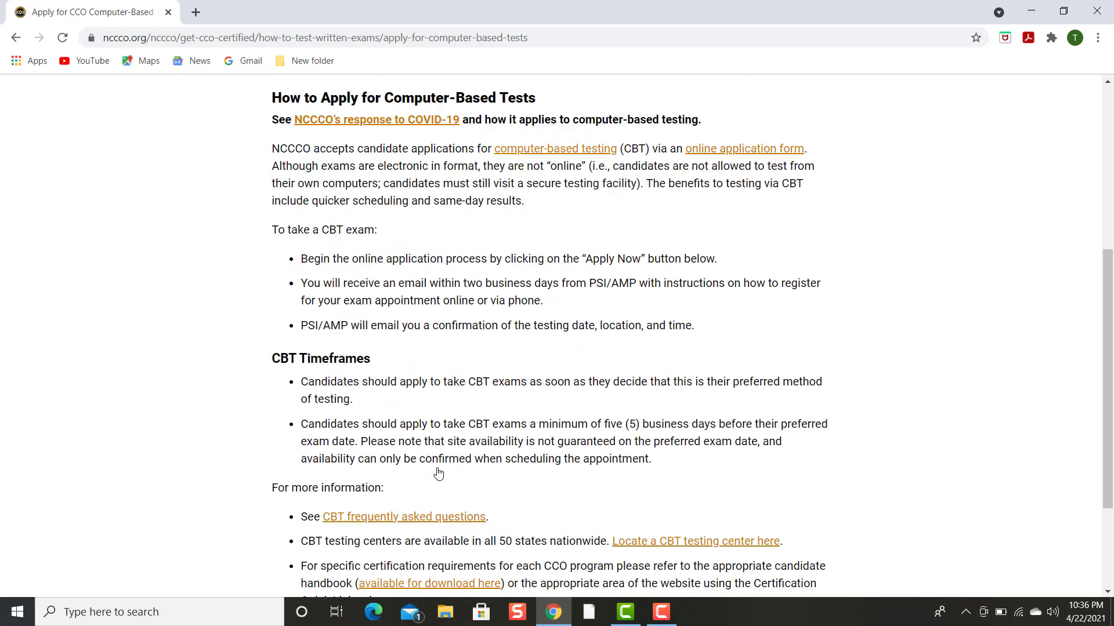
pyautogui.scroll(2, 438, 472)
pyautogui.scroll(1, 437, 473)
pyautogui.scroll(-1, 438, 472)
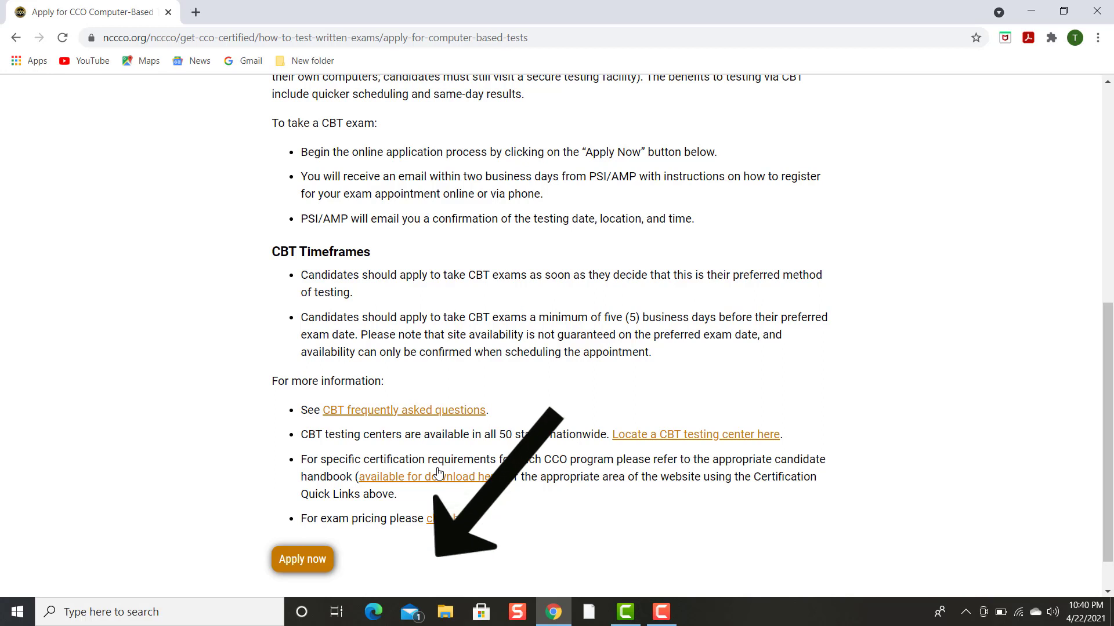
# Start the online CBT application, read its prerequisites, acknowledge having read and understood them, and continue to the candidate form
pyautogui.click(316, 562)
pyautogui.scroll(-3, 316, 559)
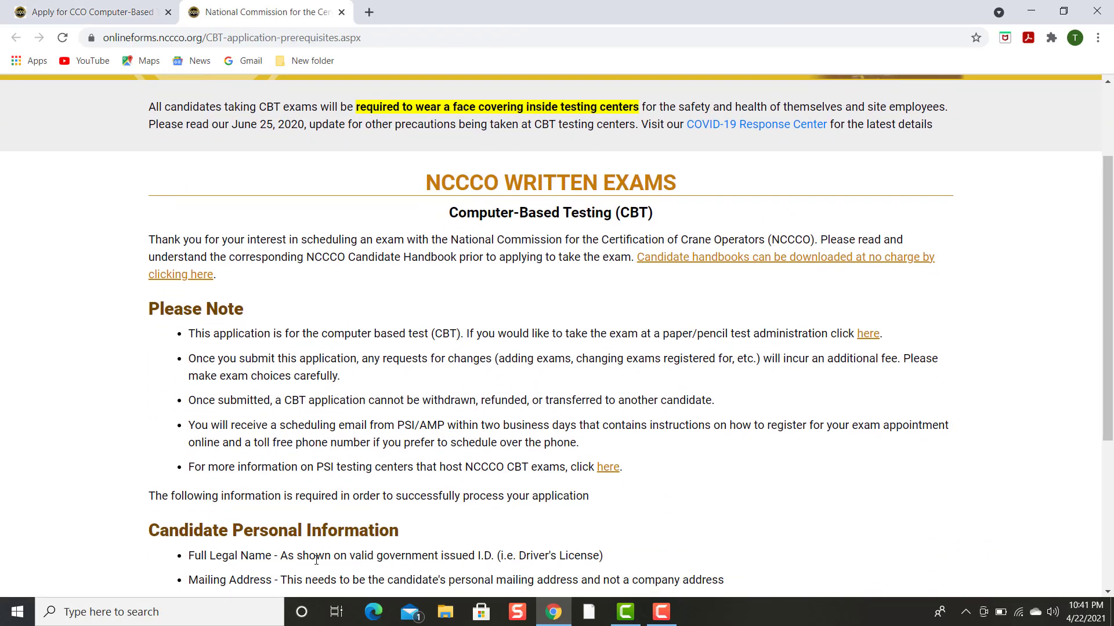
pyautogui.scroll(-2, 317, 560)
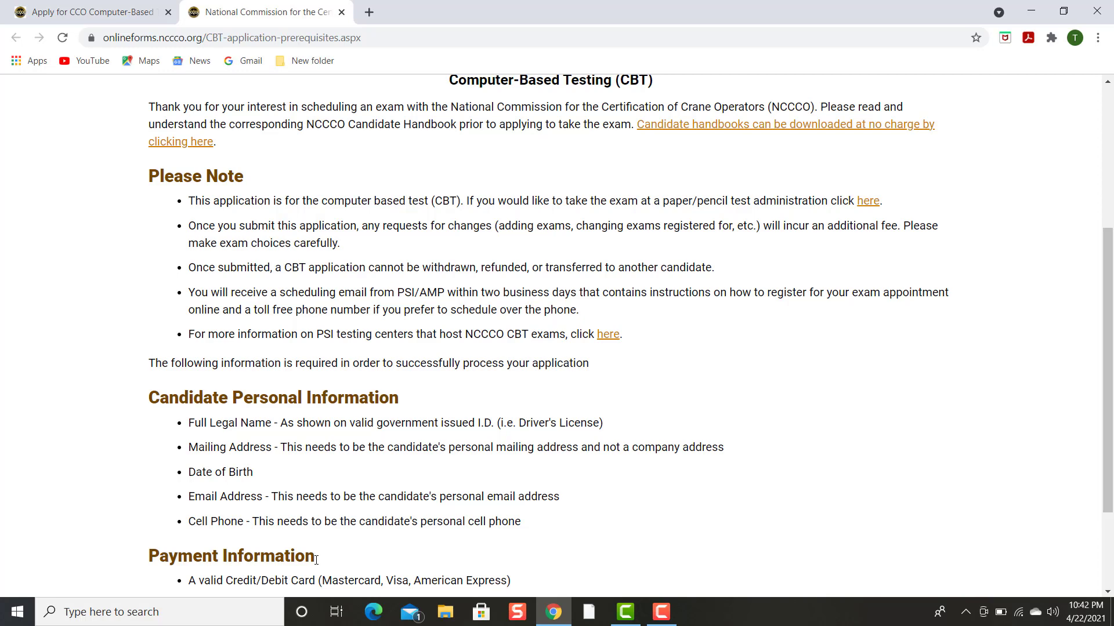
pyautogui.scroll(-2, 316, 560)
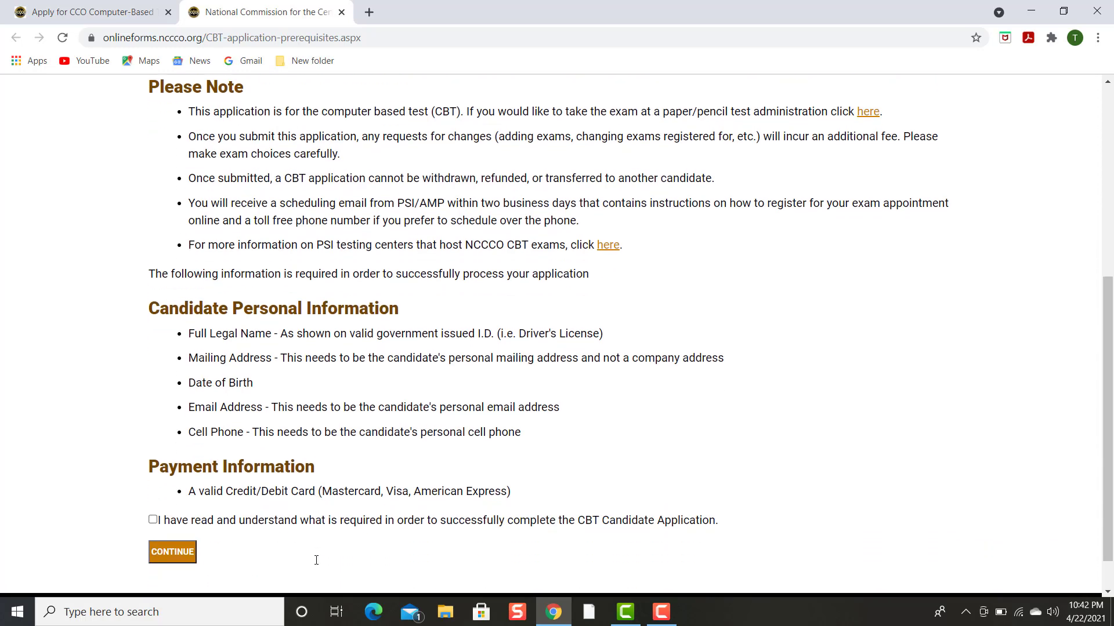
pyautogui.scroll(-1, 316, 560)
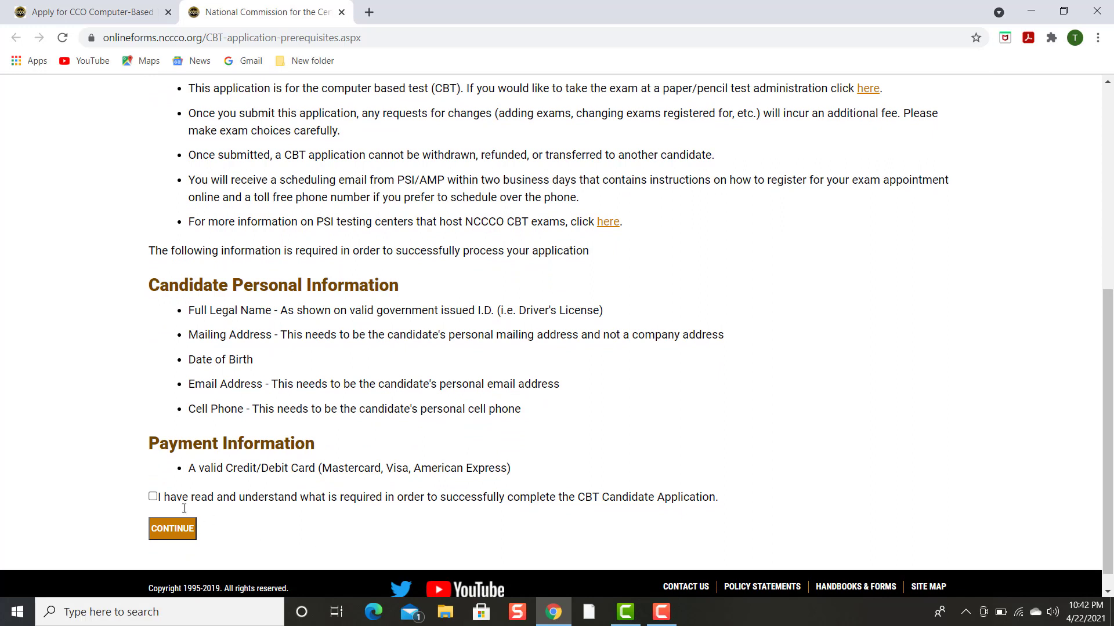
pyautogui.click(153, 497)
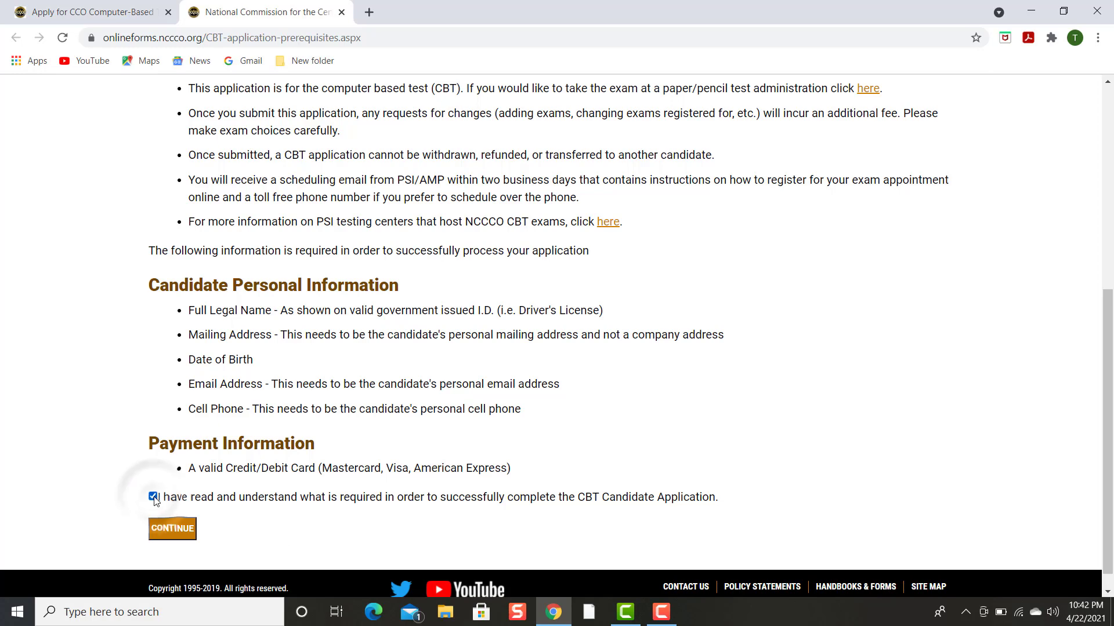
pyautogui.click(173, 527)
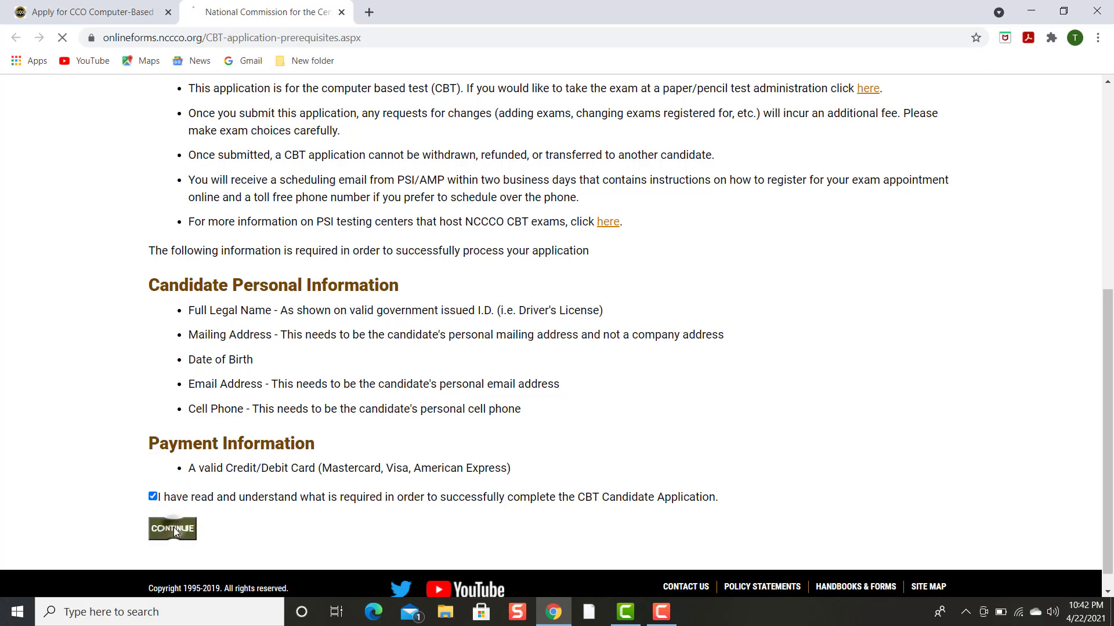
# Review the candidate, company, testing accommodations and coordinator sections of the application form, and proceed to the certification type selection
pyautogui.scroll(-3, 175, 532)
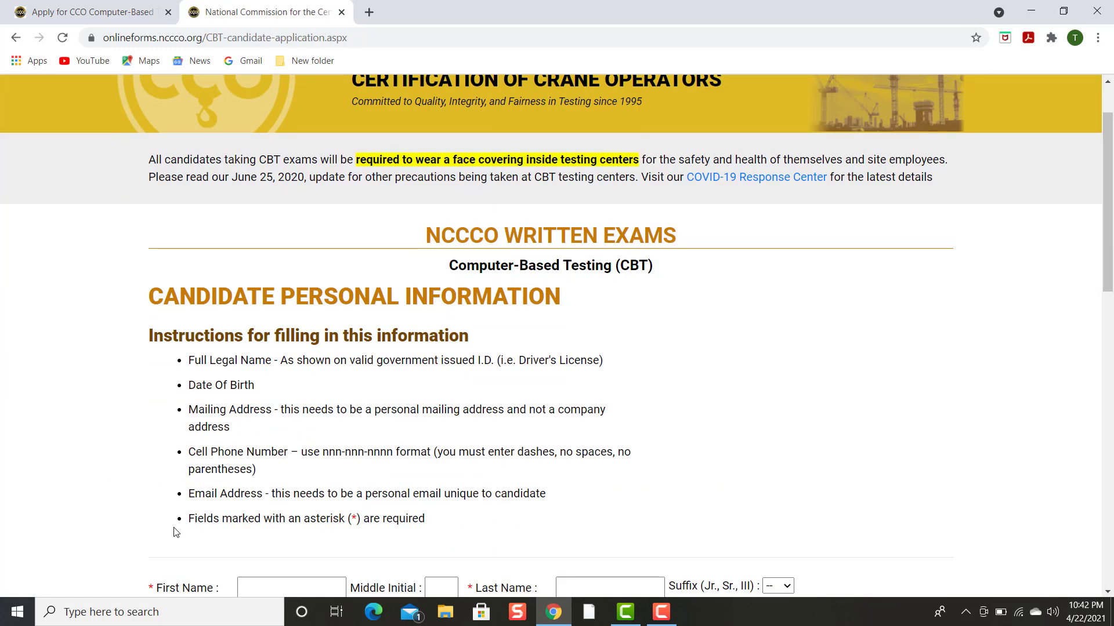
pyautogui.scroll(-2, 175, 532)
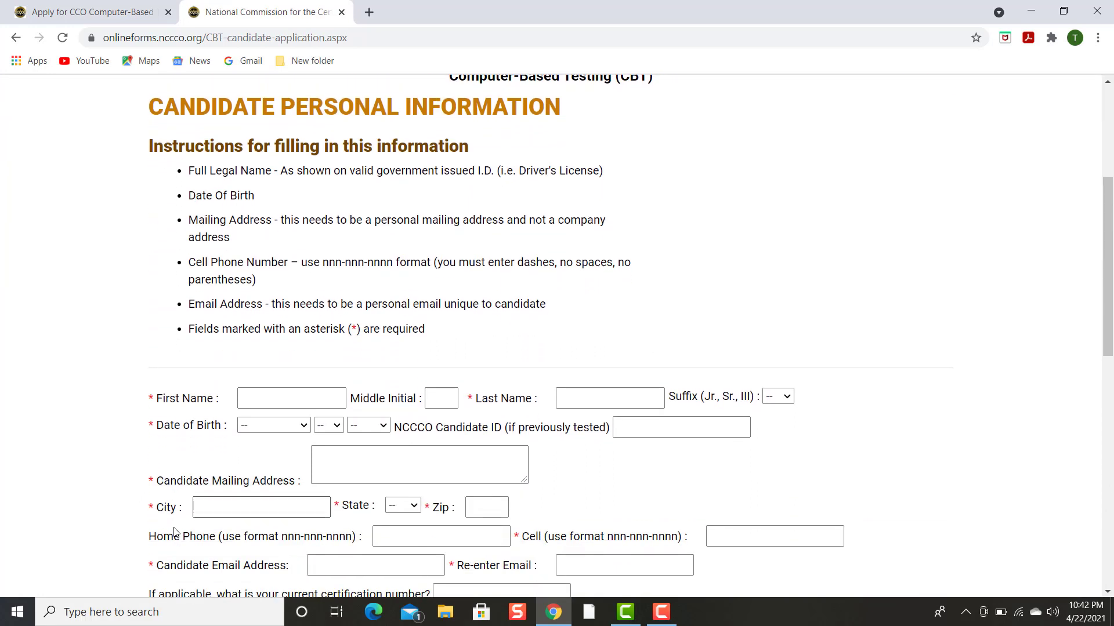
pyautogui.scroll(-3, 174, 531)
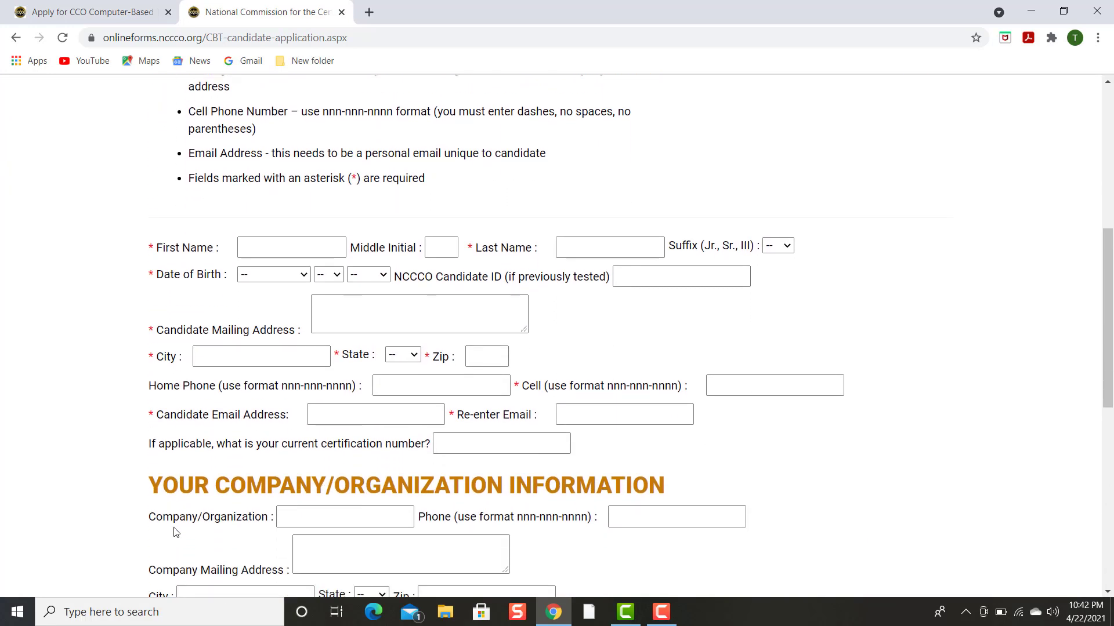
pyautogui.scroll(-1, 176, 532)
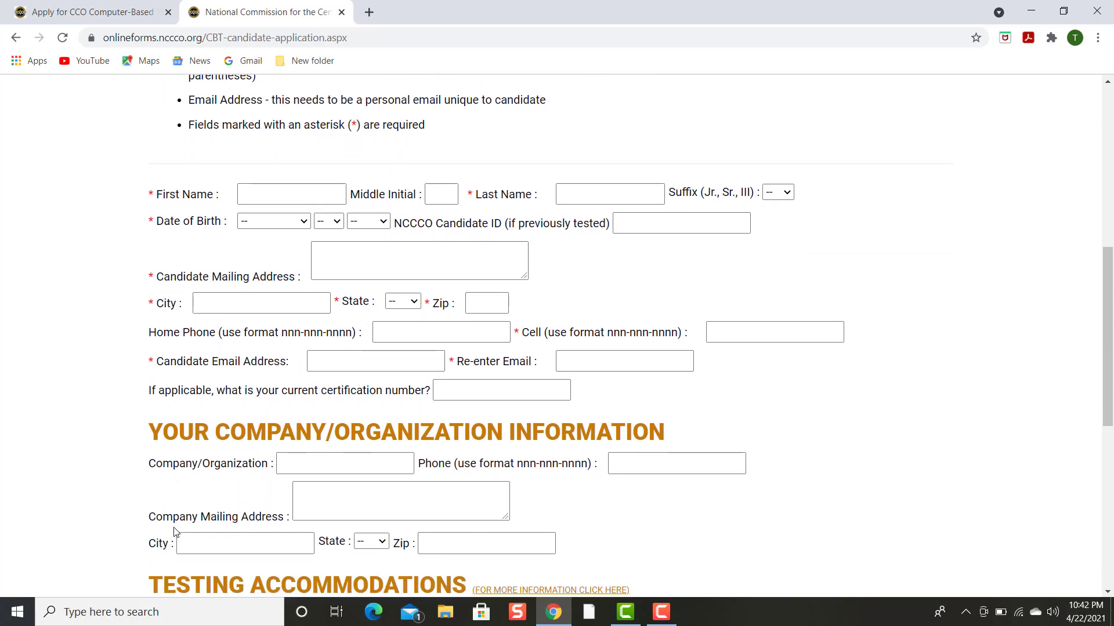
pyautogui.scroll(-1, 175, 532)
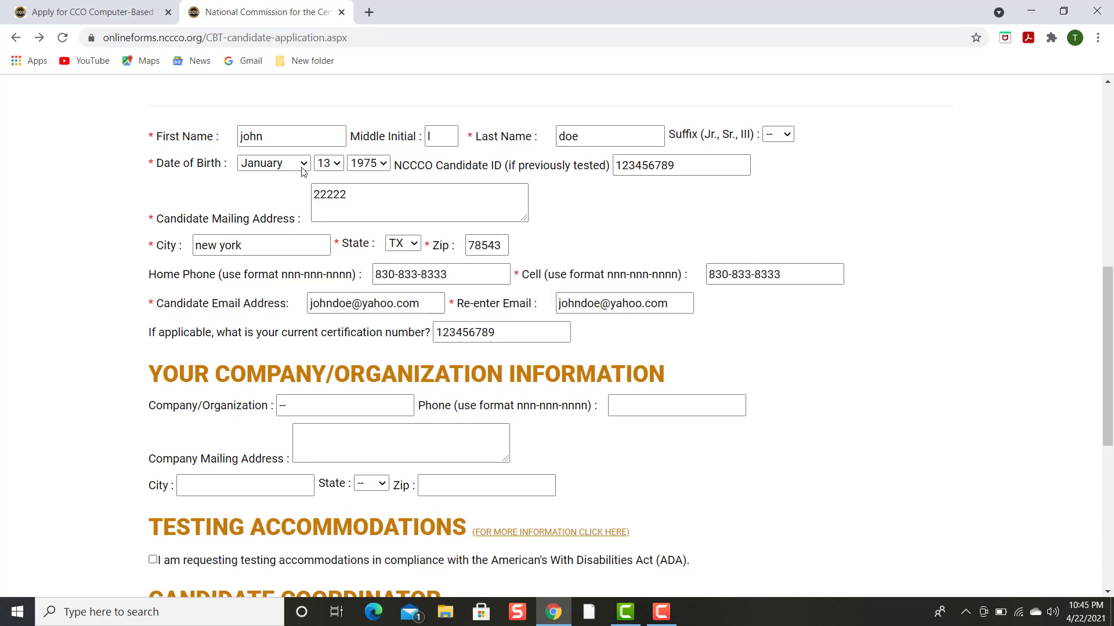
pyautogui.scroll(-2, 301, 171)
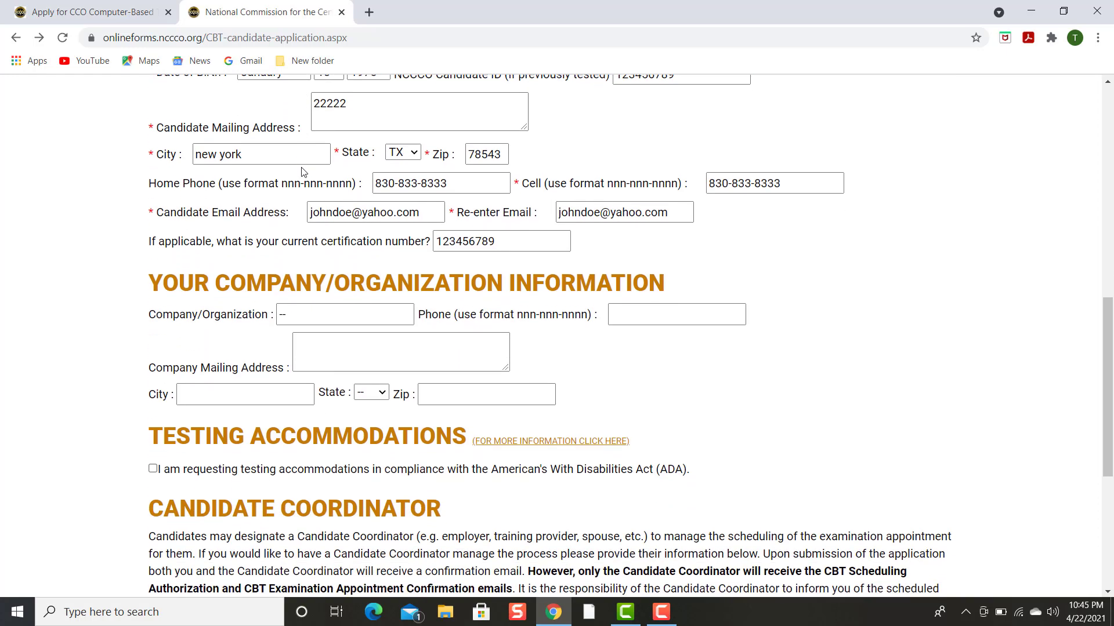
pyautogui.scroll(-1, 301, 171)
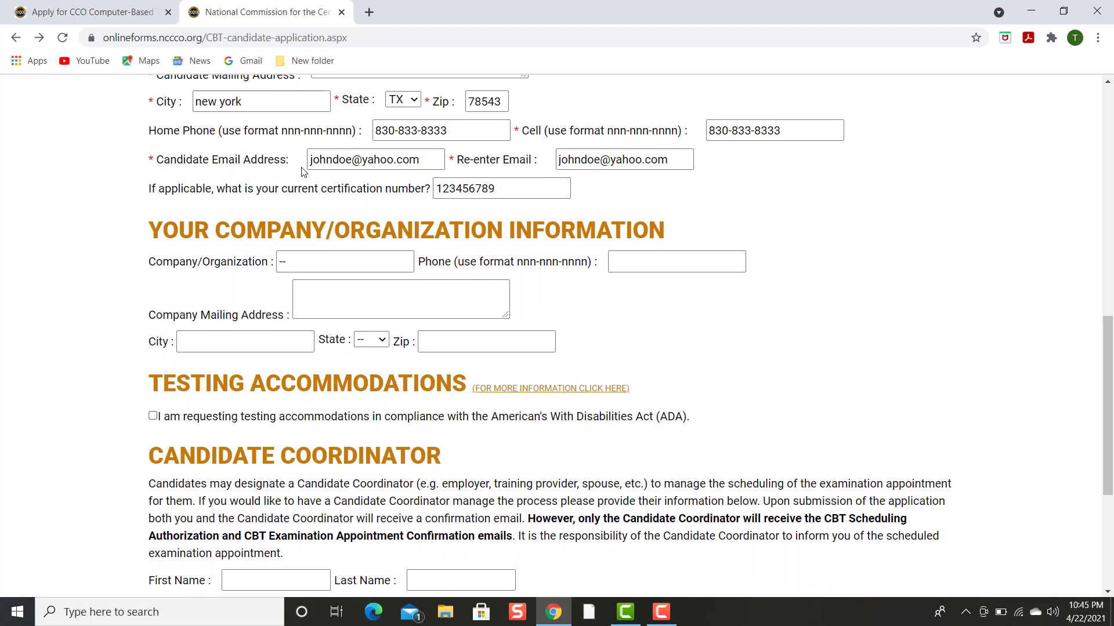
pyautogui.scroll(-2, 301, 171)
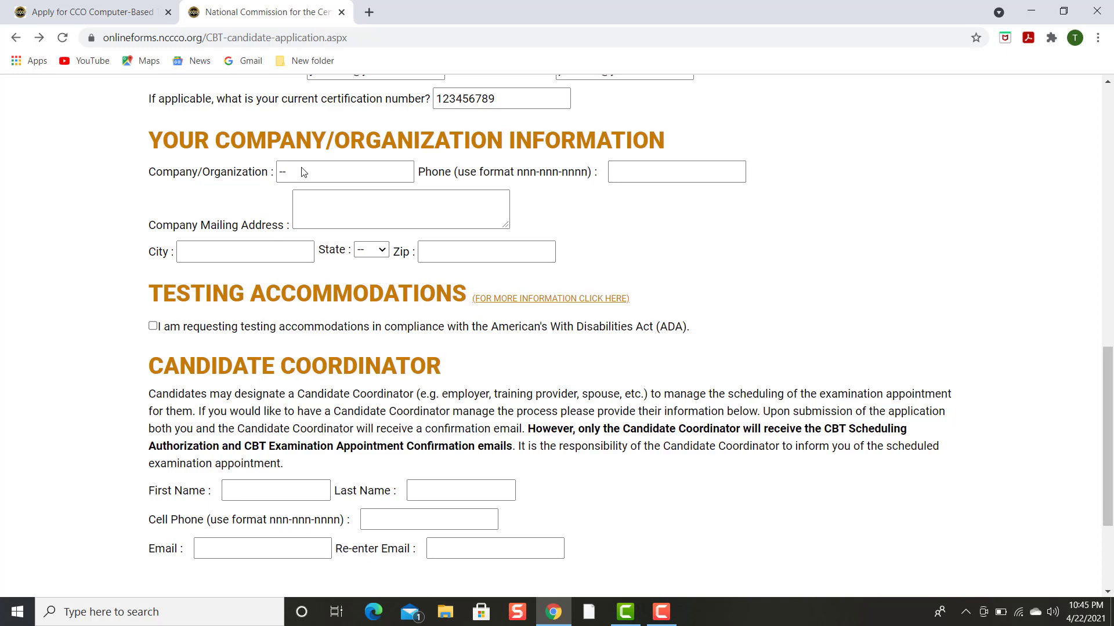
pyautogui.scroll(-3, 302, 172)
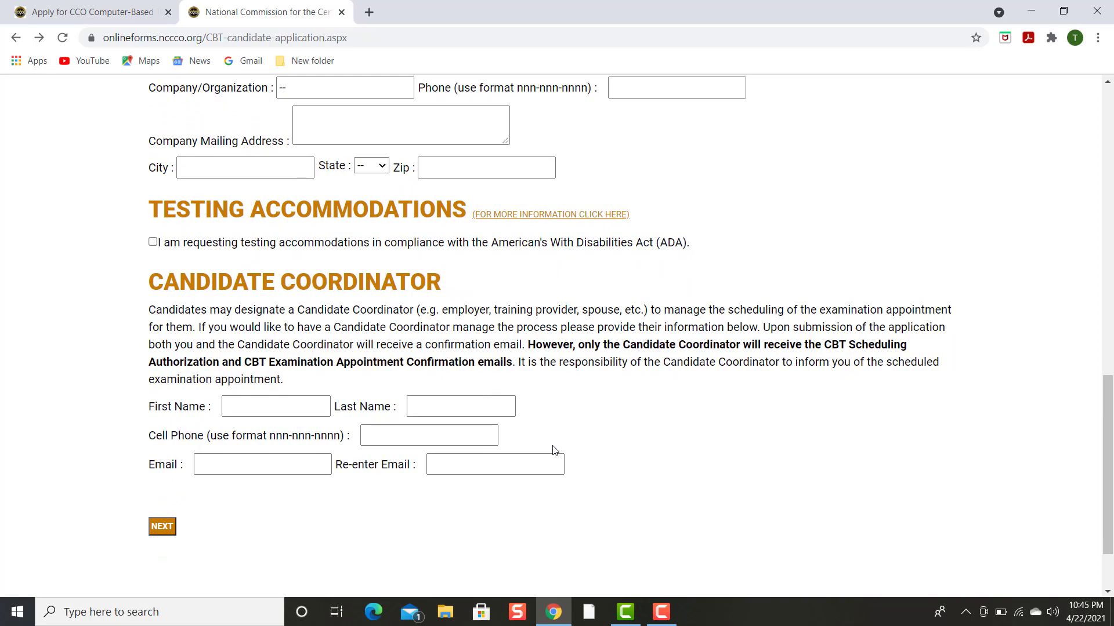
pyautogui.scroll(8, 554, 451)
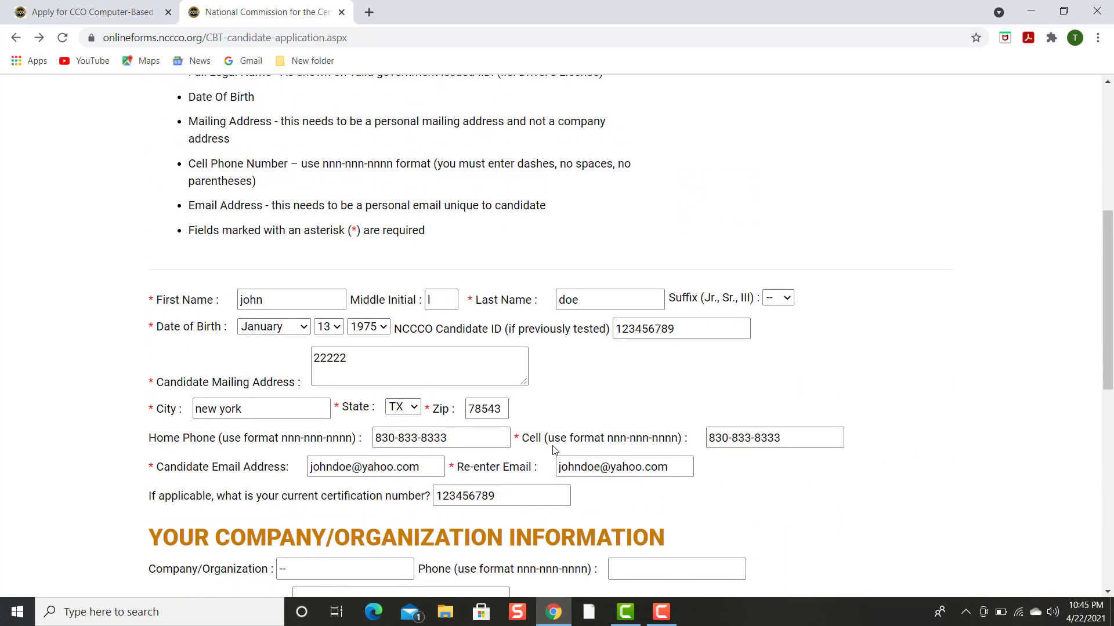
pyautogui.scroll(-10, 554, 451)
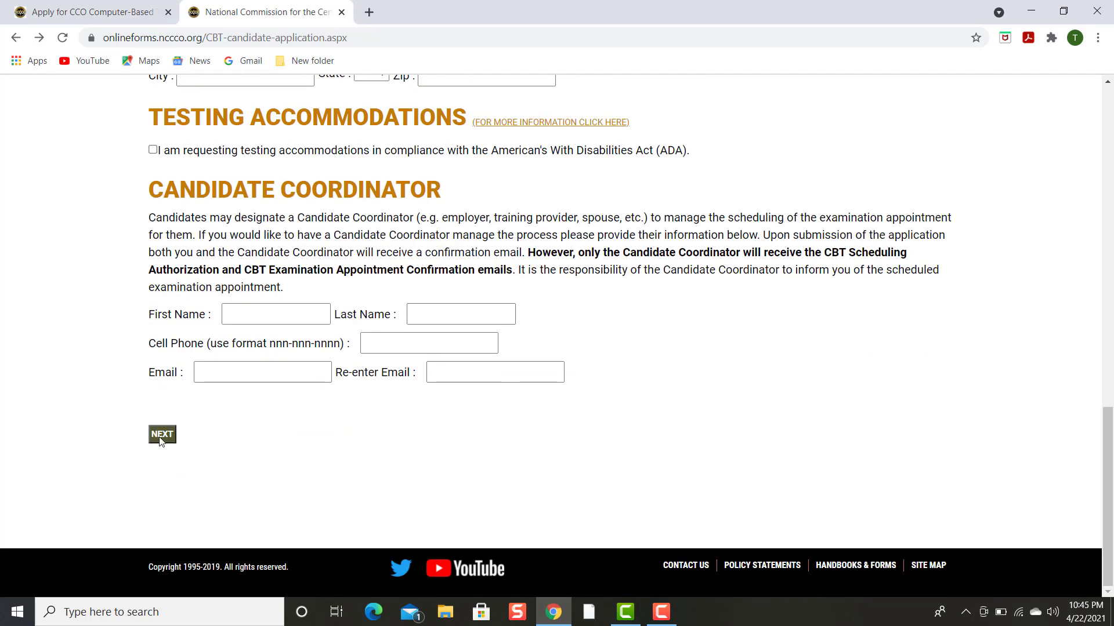
pyautogui.click(162, 437)
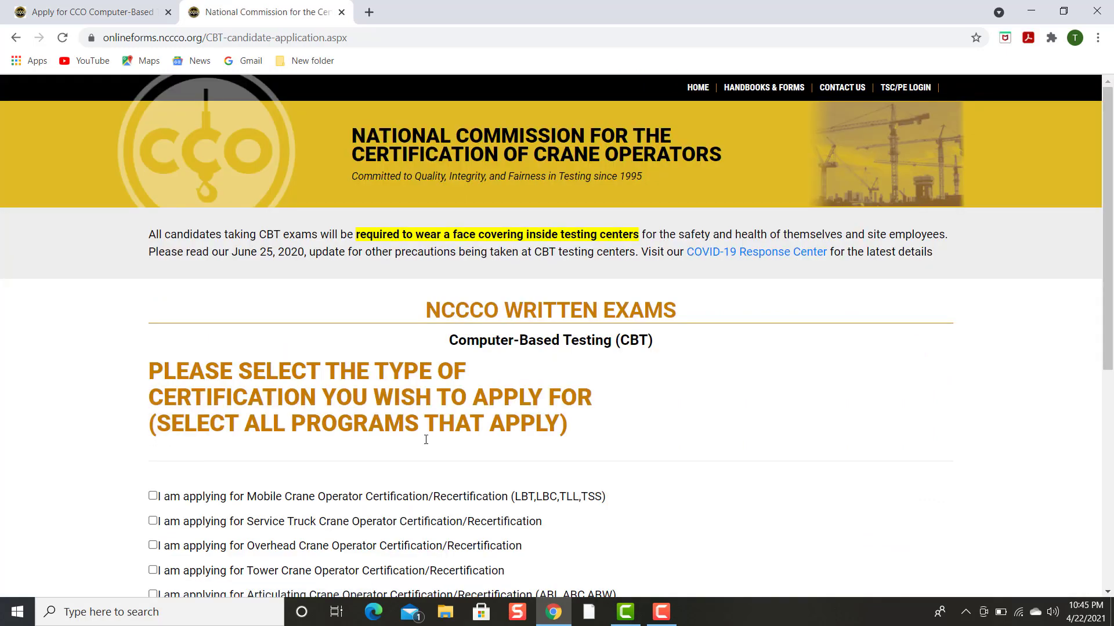
# Select Mobile Crane Operator Certification/Recertification (LBT,LBC,TLL,TSS) as the certification to apply for
pyautogui.scroll(-3, 426, 440)
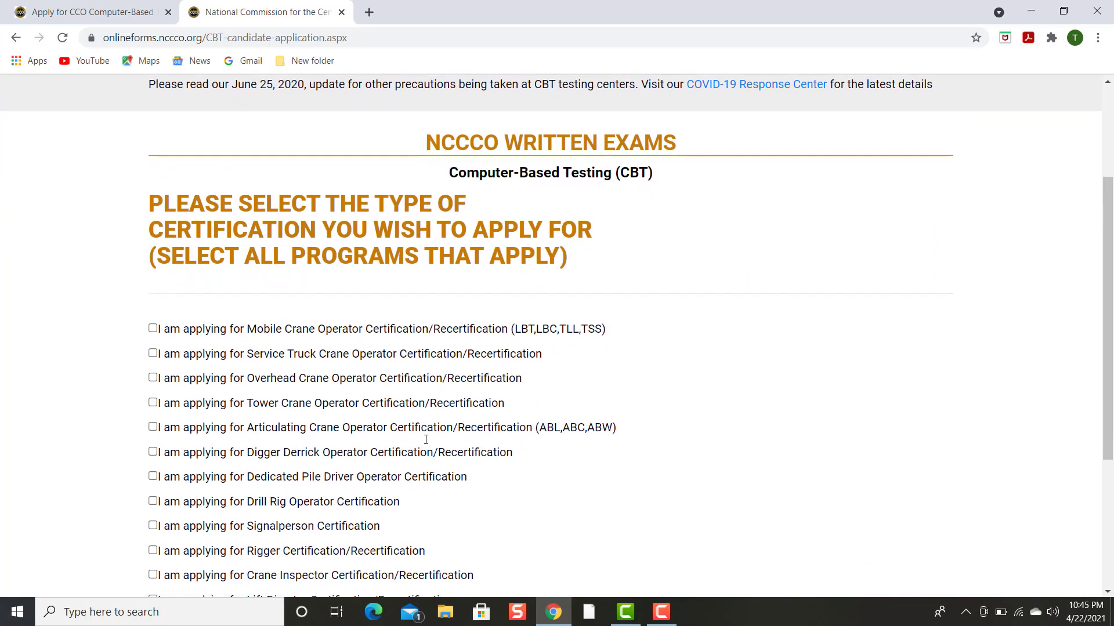
pyautogui.scroll(-1, 426, 439)
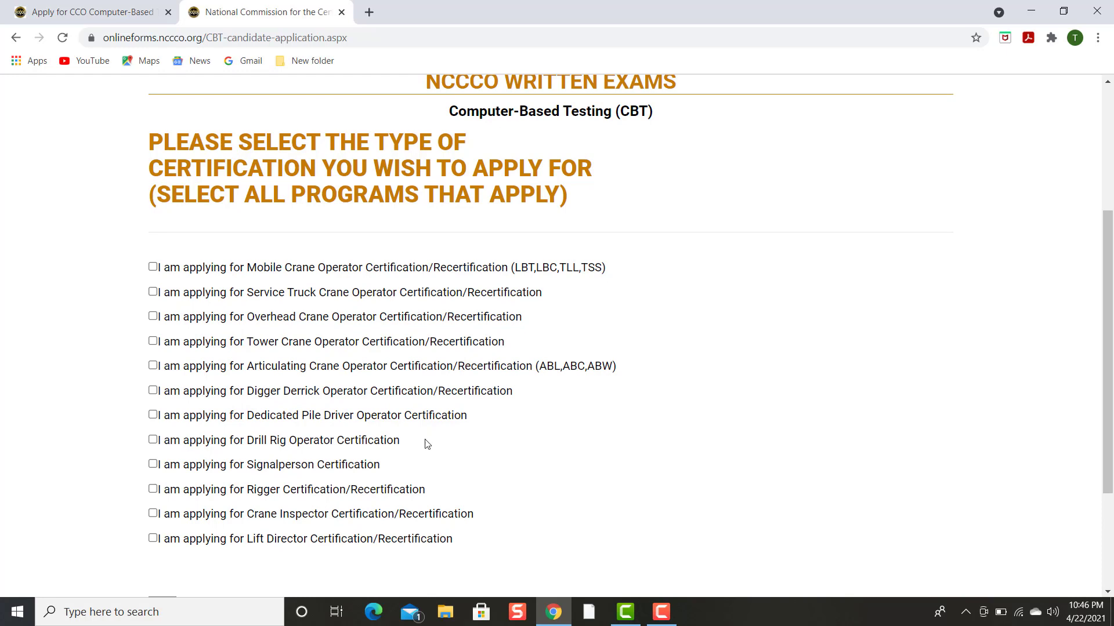
pyautogui.click(153, 268)
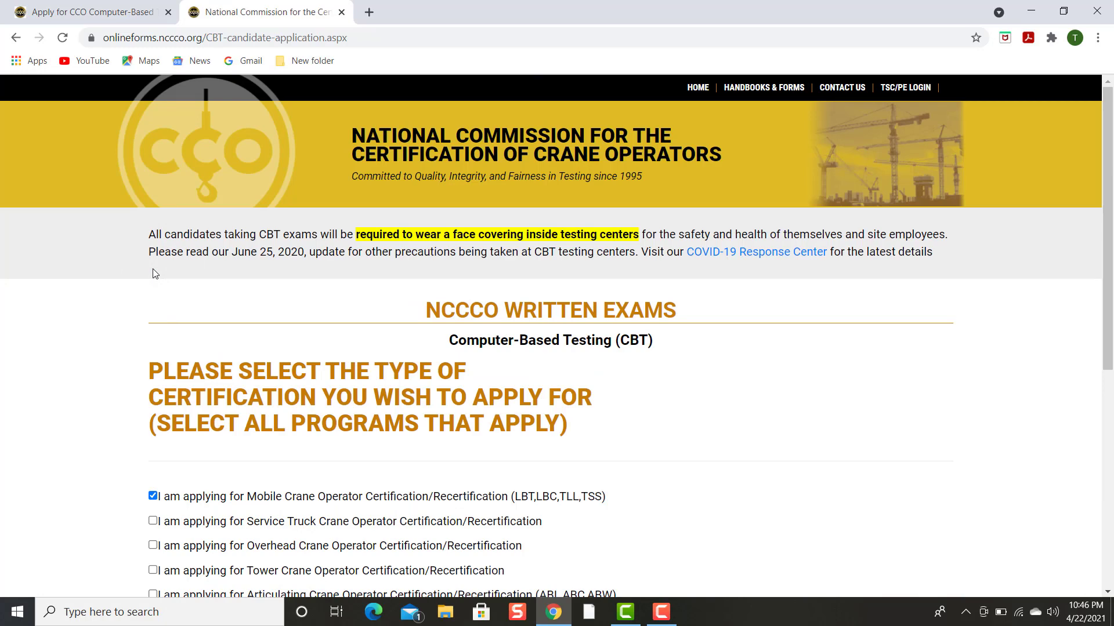
pyautogui.scroll(-4, 155, 274)
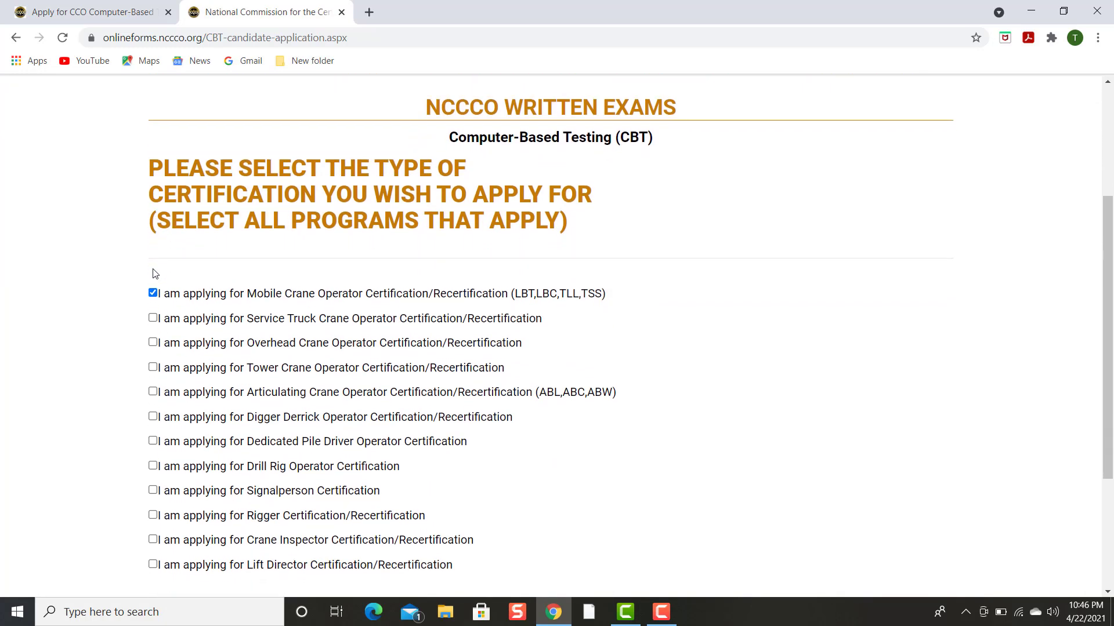
pyautogui.scroll(-1, 155, 274)
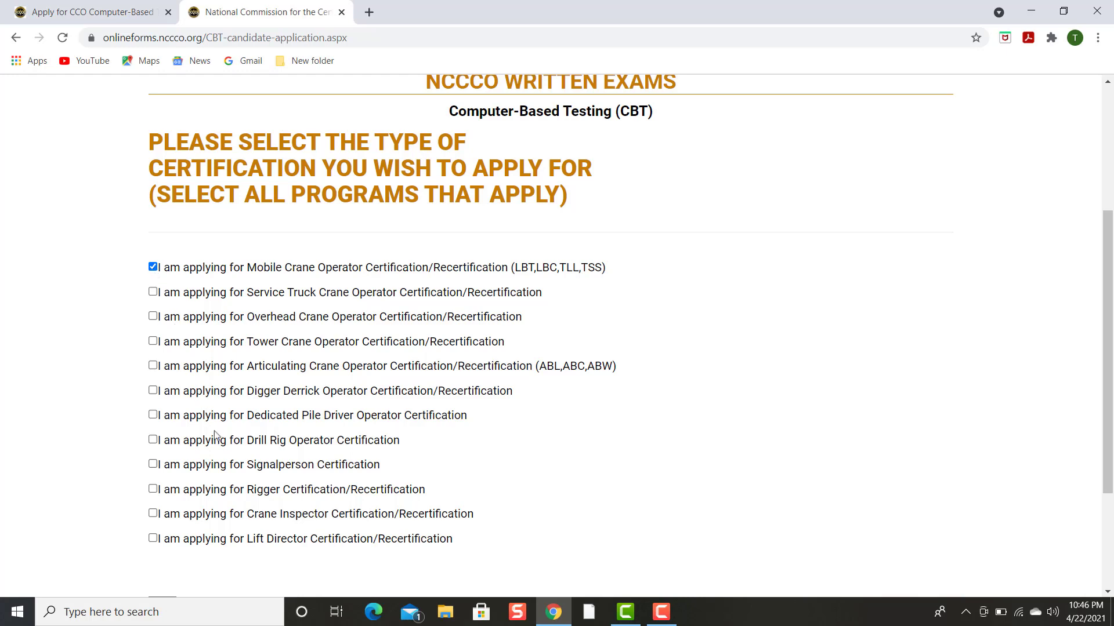
# Continue to the mobile crane exam choices, identify as a certified mobile crane operator applying for recertification, and proceed to the test selections
pyautogui.scroll(-1, 233, 482)
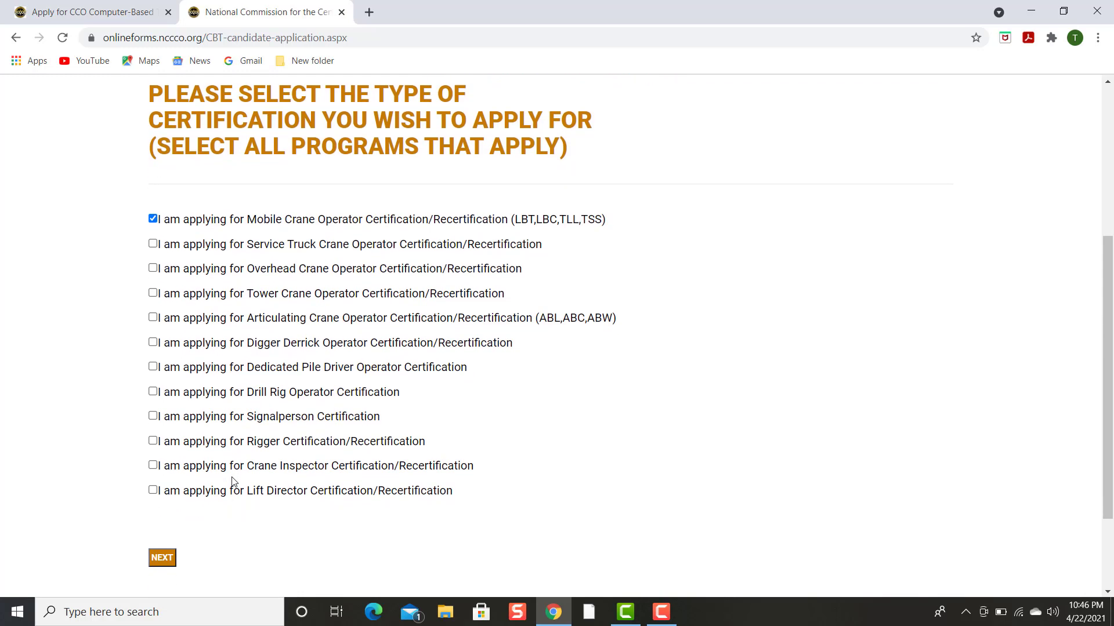
pyautogui.click(163, 558)
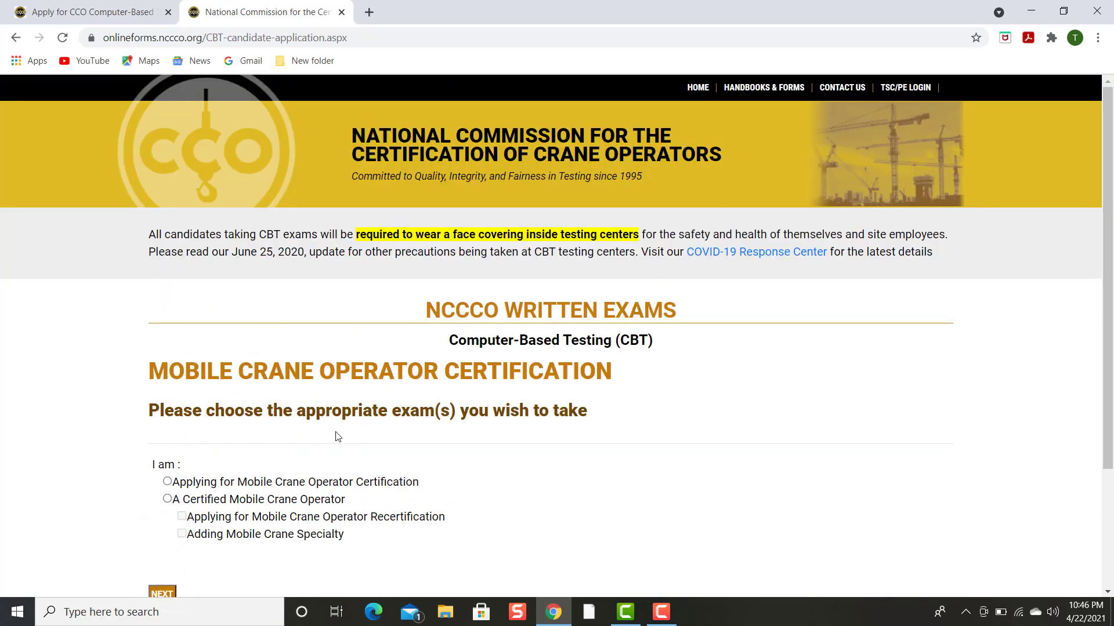
pyautogui.scroll(-2, 336, 437)
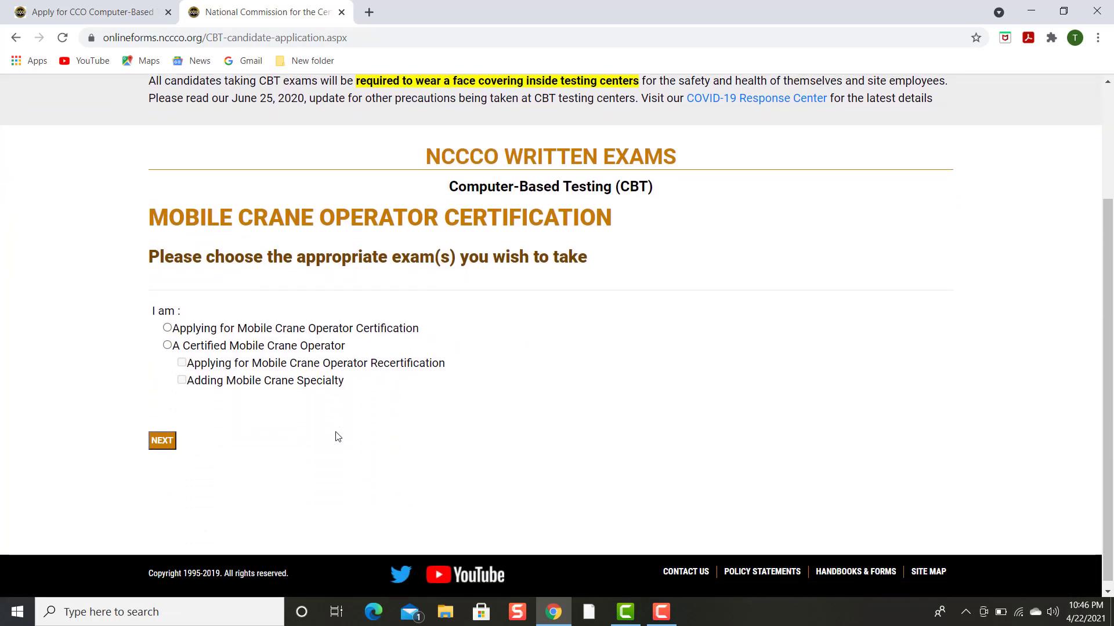
pyautogui.click(168, 345)
pyautogui.click(183, 364)
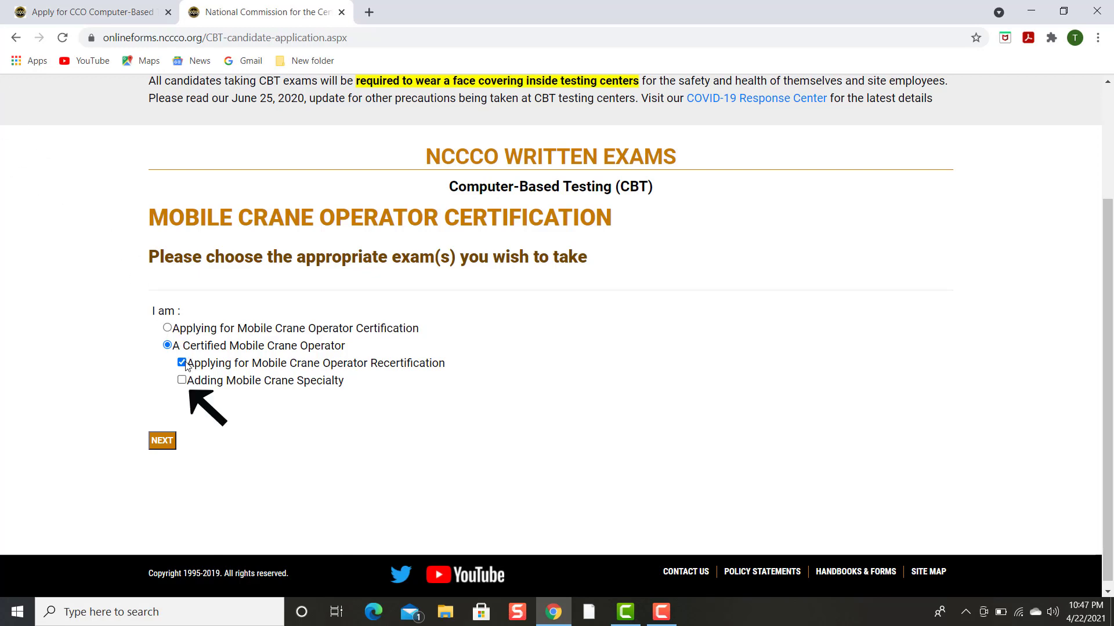
pyautogui.click(164, 442)
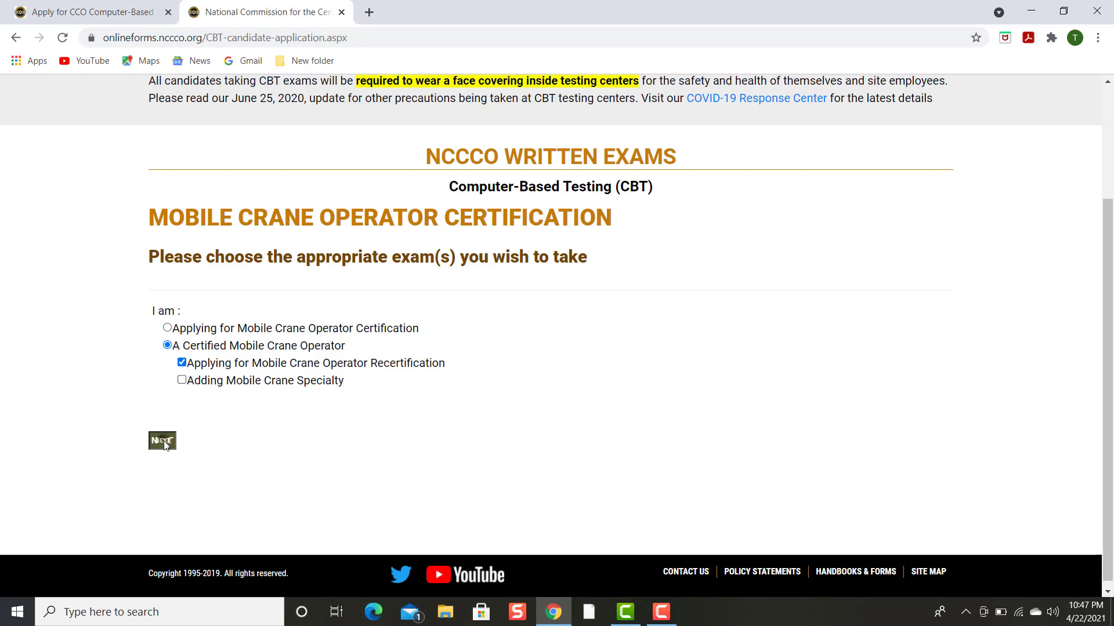
# Select the Recertification Core Exam, Lattice Boom Crawler (LBC) and Telescopic Boom - Swing Cab (TLL) recertification exams
pyautogui.scroll(-4, 353, 441)
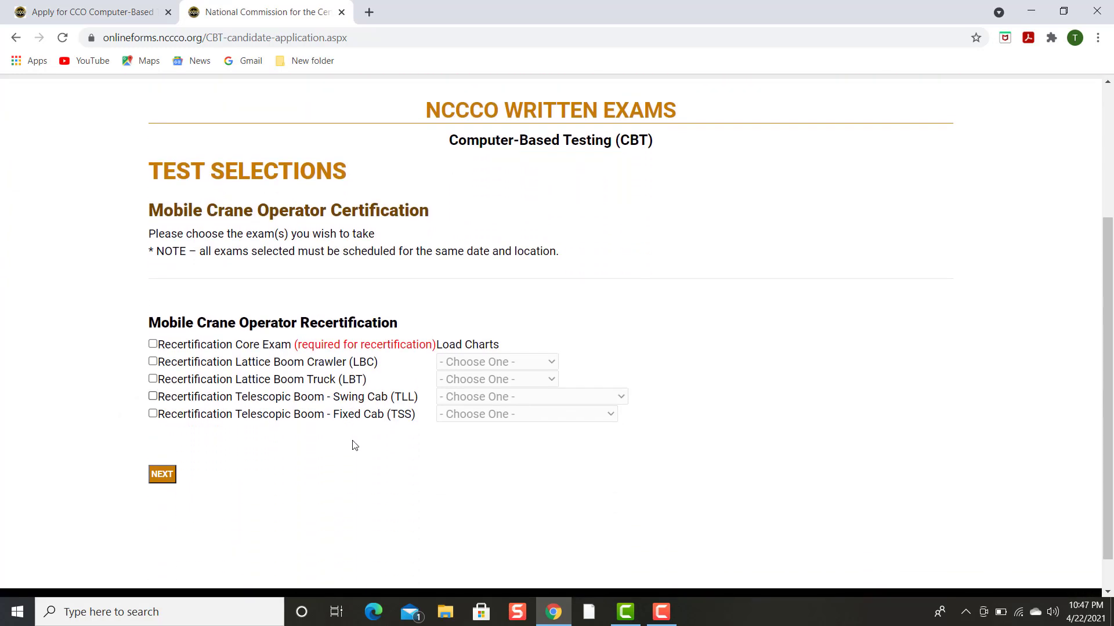
pyautogui.click(153, 344)
pyautogui.click(153, 362)
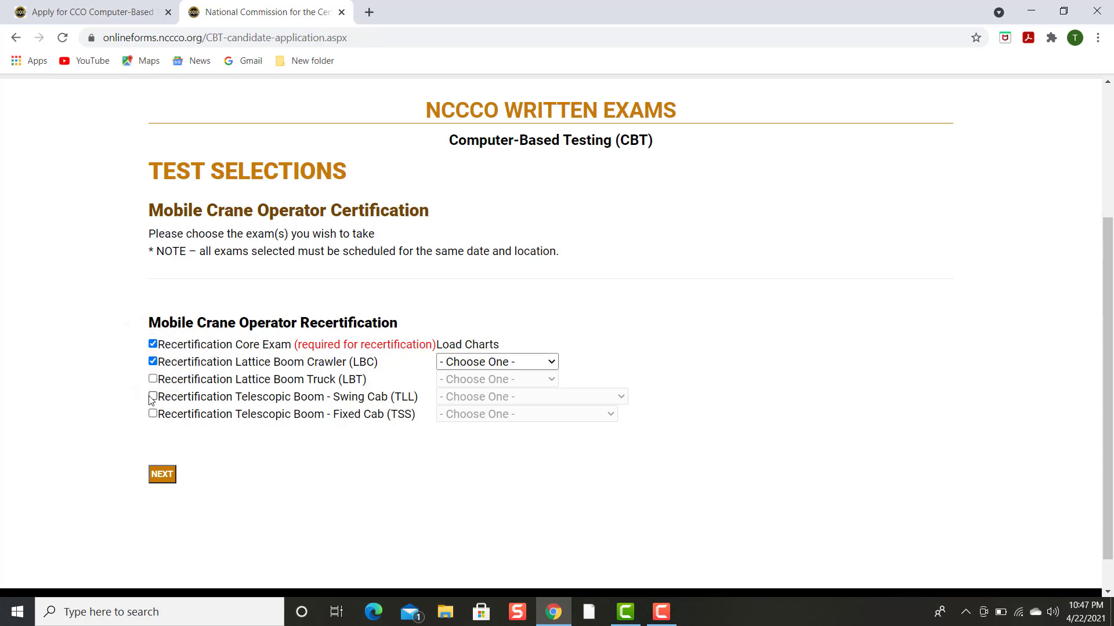
pyautogui.click(152, 398)
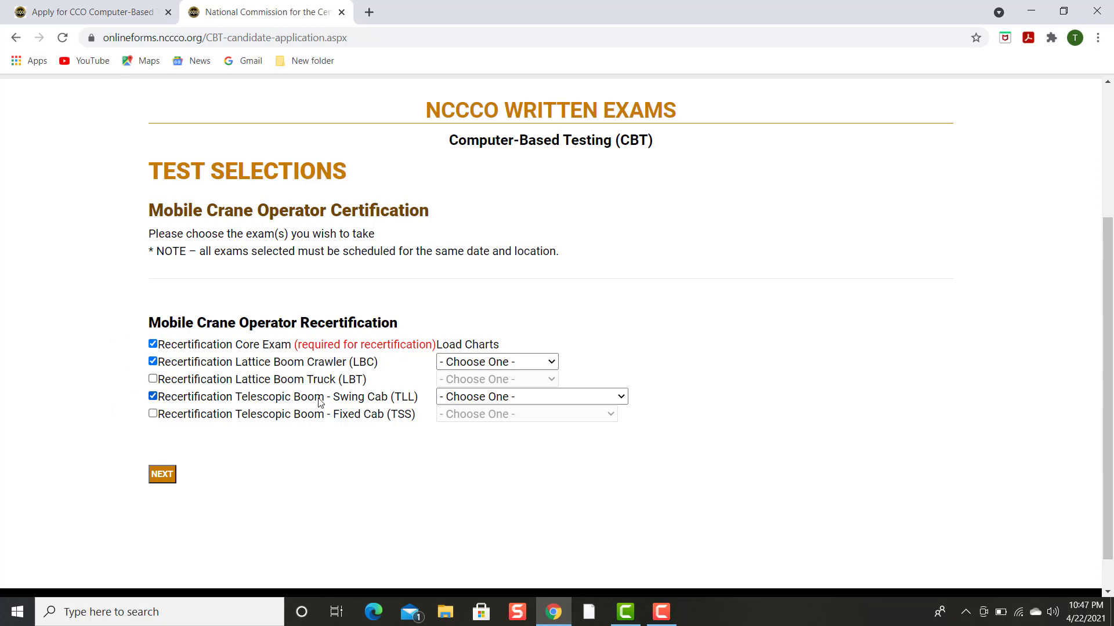
# Choose Manitowoc - 652608 as the load chart for the Lattice Boom Crawler (LBC) exam
pyautogui.click(552, 362)
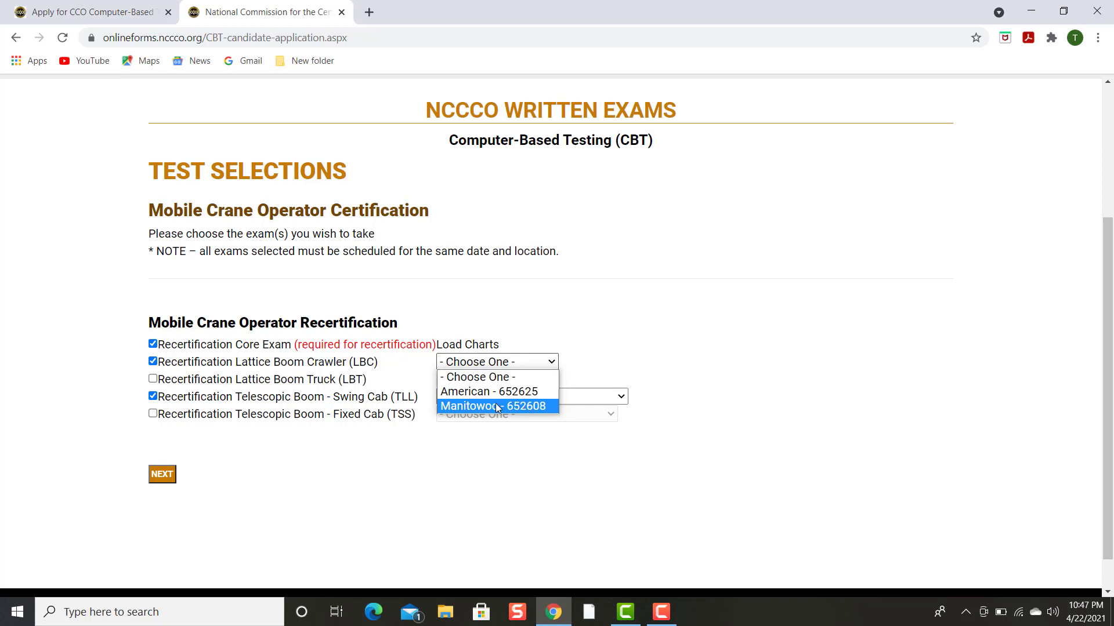
pyautogui.press('Up')
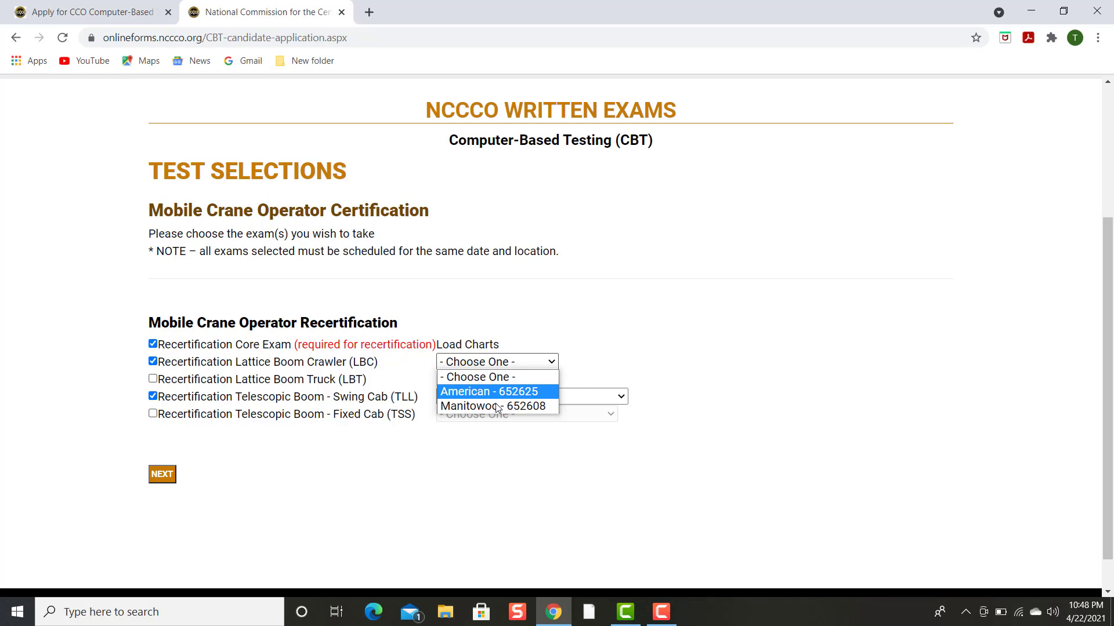
pyautogui.press('Down')
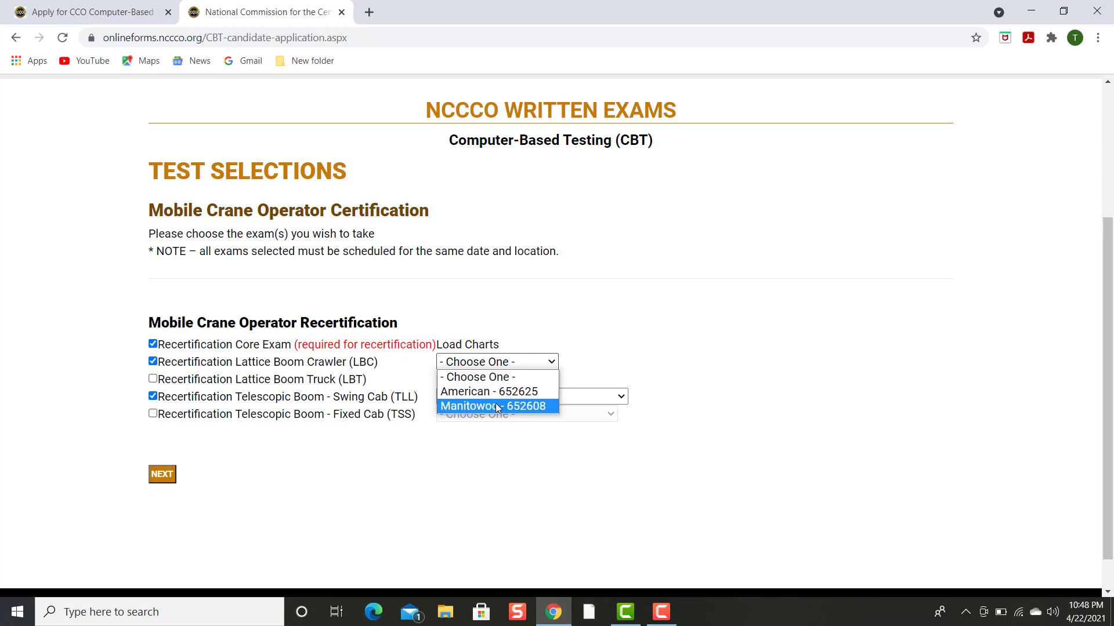
pyautogui.click(497, 407)
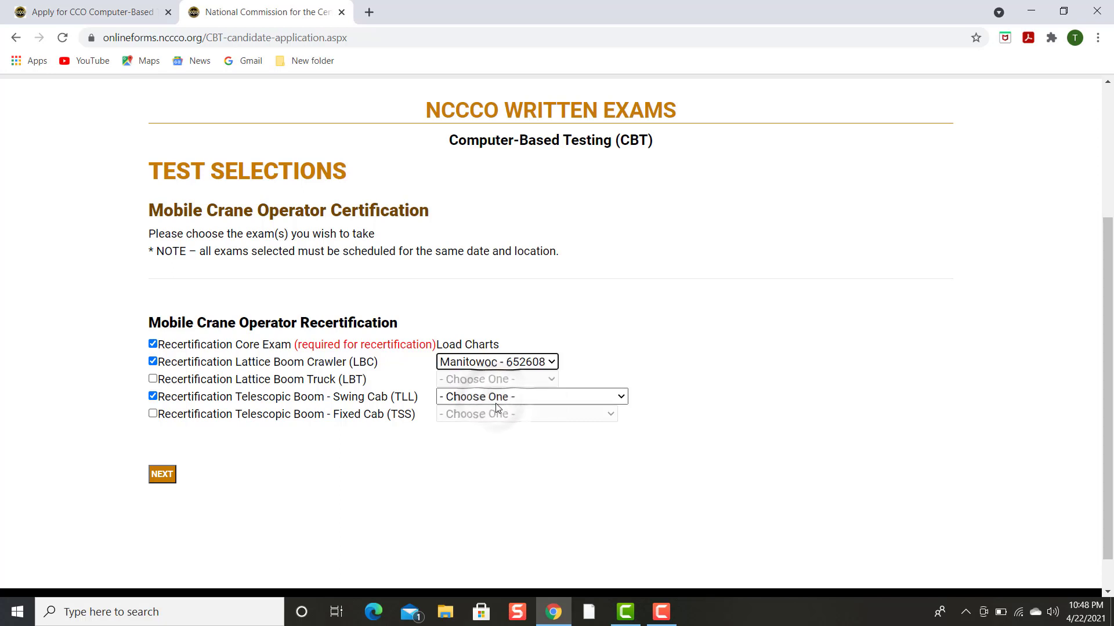
# Choose Grove (Truck Mount) - 652614 as the load chart for the Swing Cab (TLL) exam, and continue to the candidate attestation
pyautogui.click(522, 401)
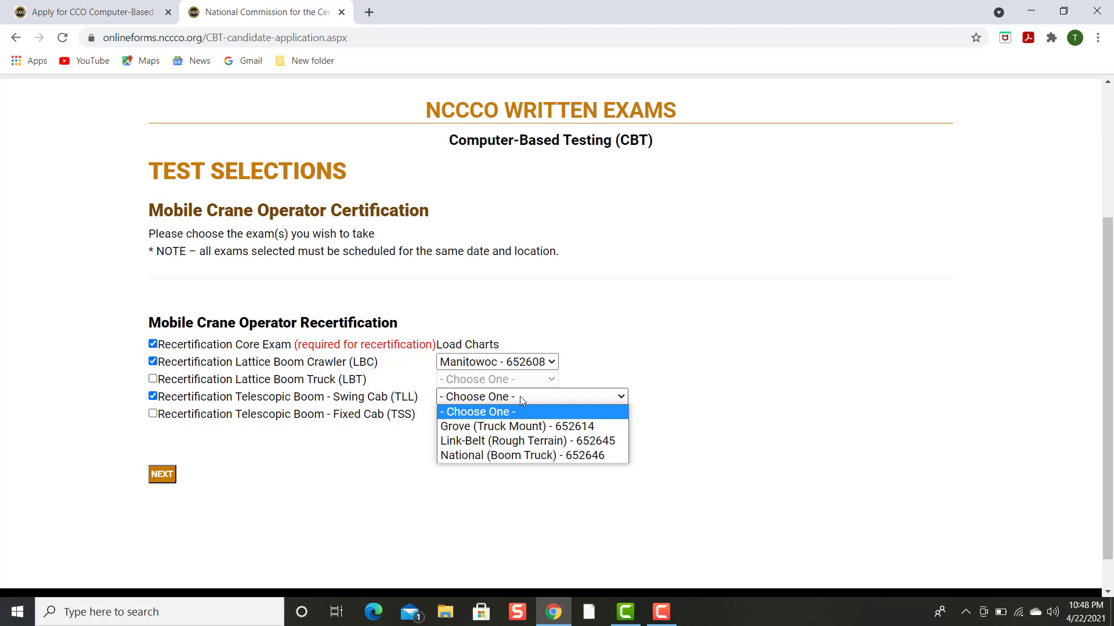
pyautogui.press('Down')
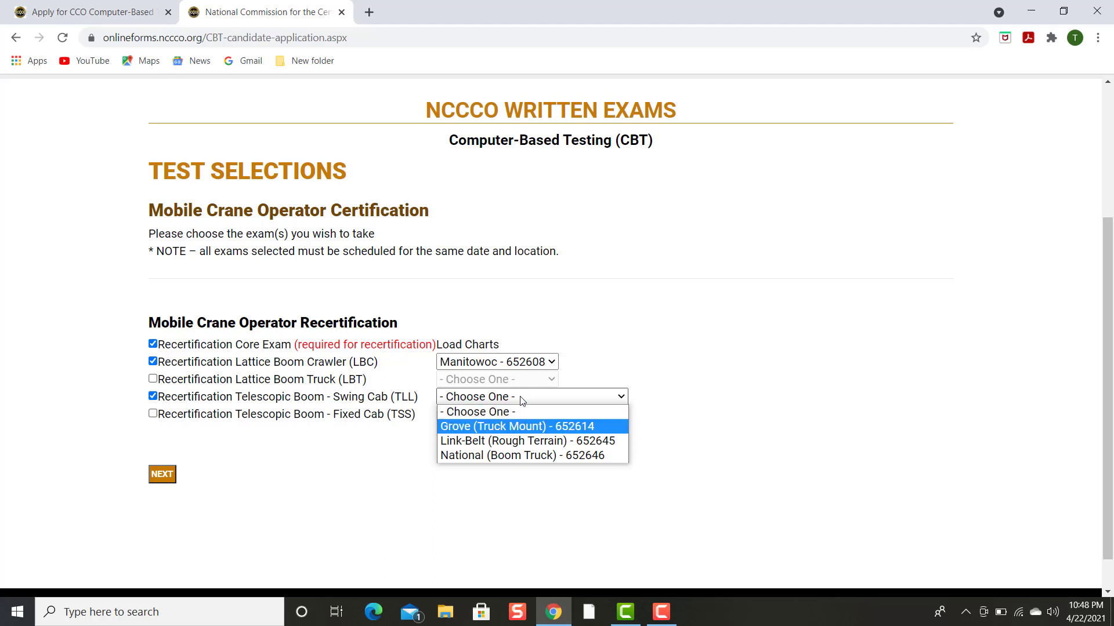
pyautogui.click(508, 426)
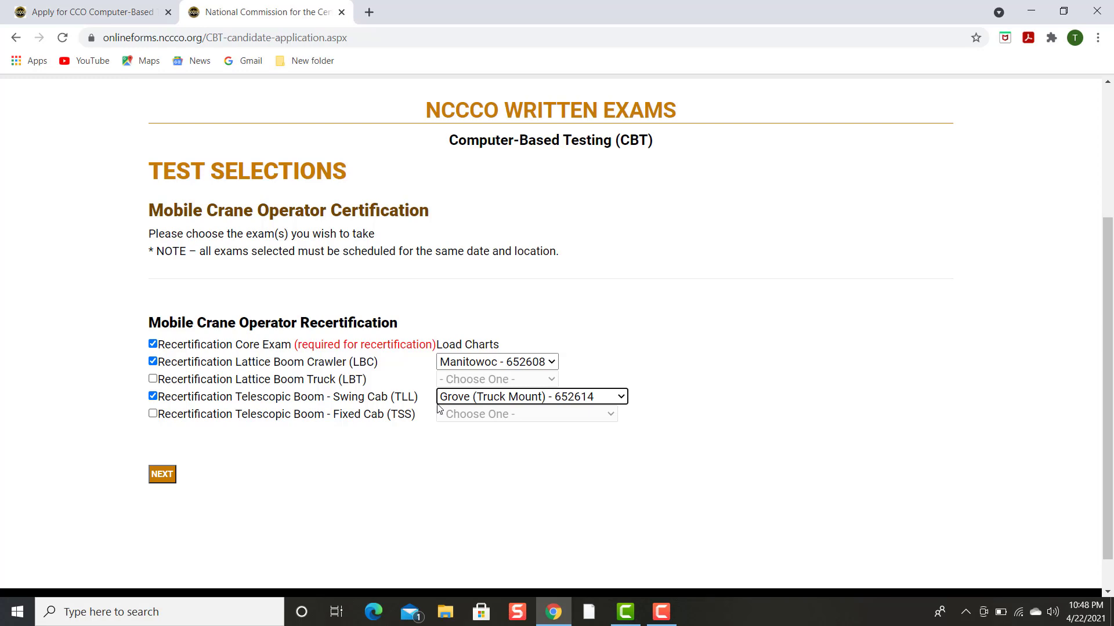
pyautogui.click(162, 475)
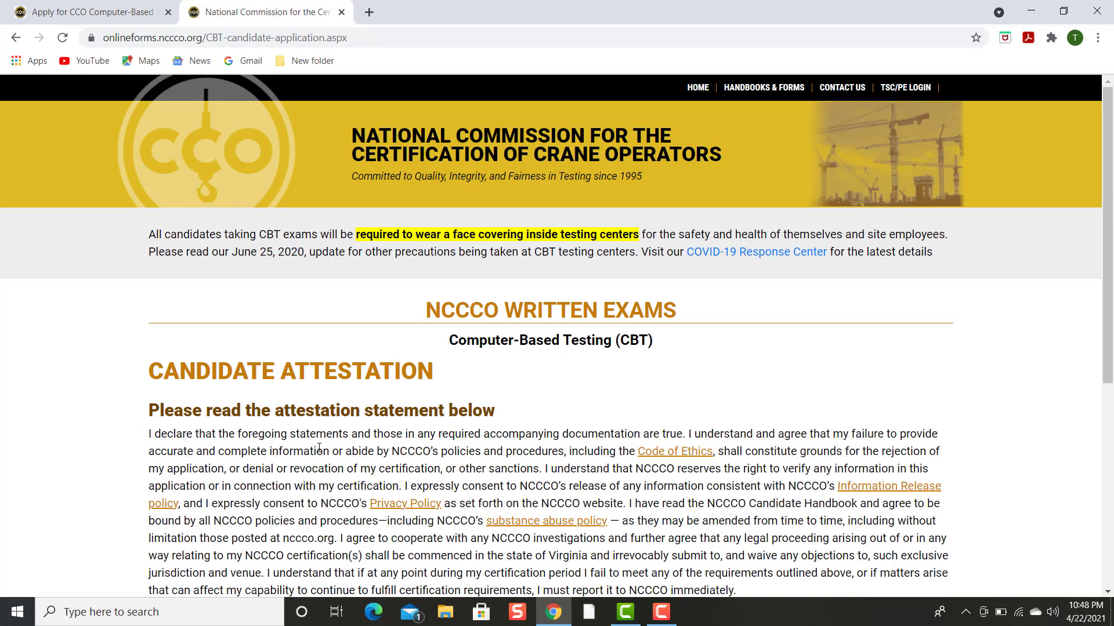
# Acknowledge the attestation statement, answer Yes to the 1,000 hours of documented crane-related experience, and continue to payment
pyautogui.scroll(-3, 319, 448)
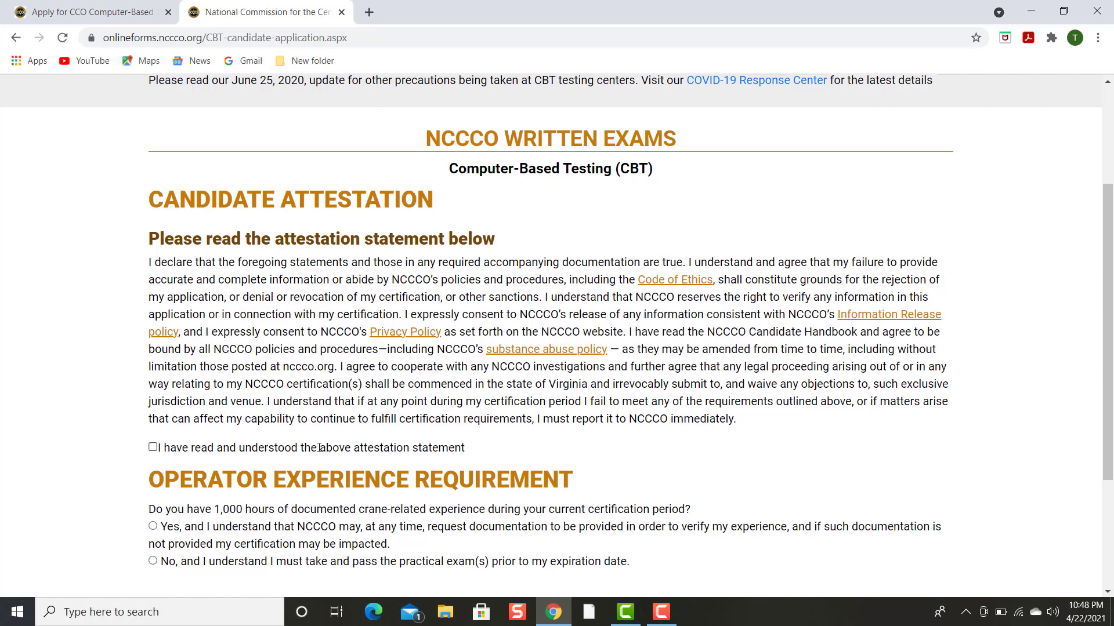
pyautogui.scroll(-1, 319, 448)
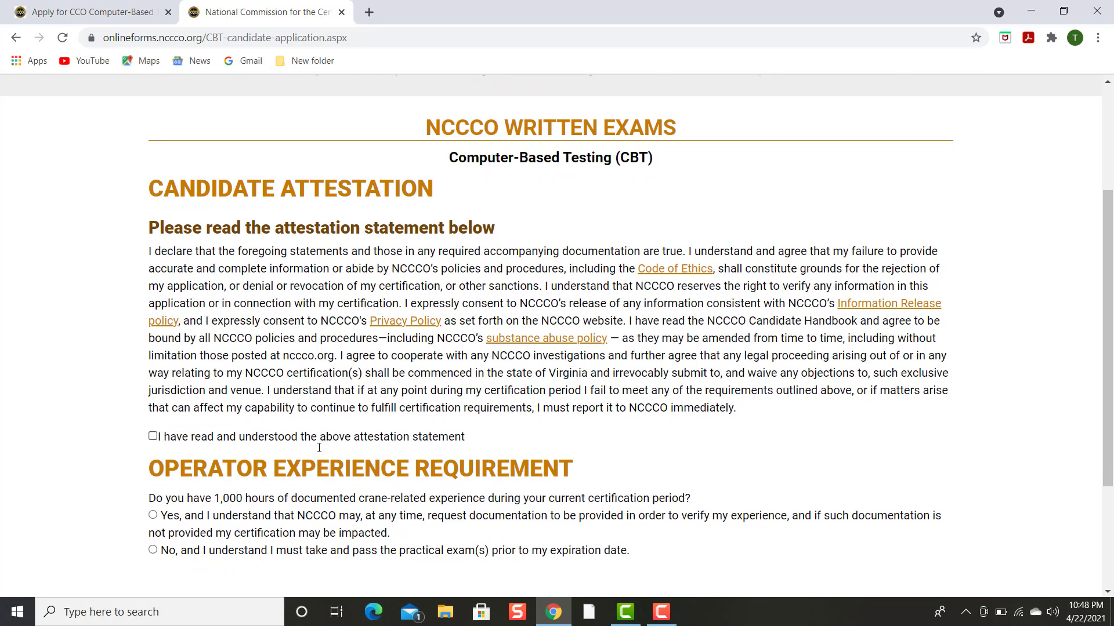
pyautogui.scroll(-1, 319, 448)
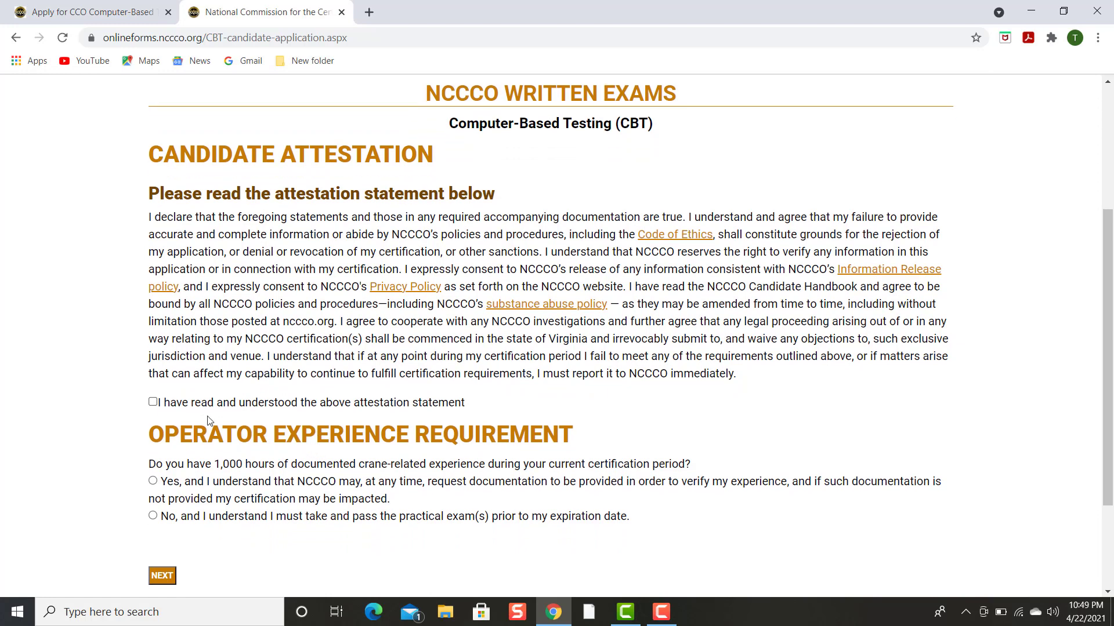
pyautogui.click(153, 401)
pyautogui.click(153, 481)
pyautogui.click(163, 576)
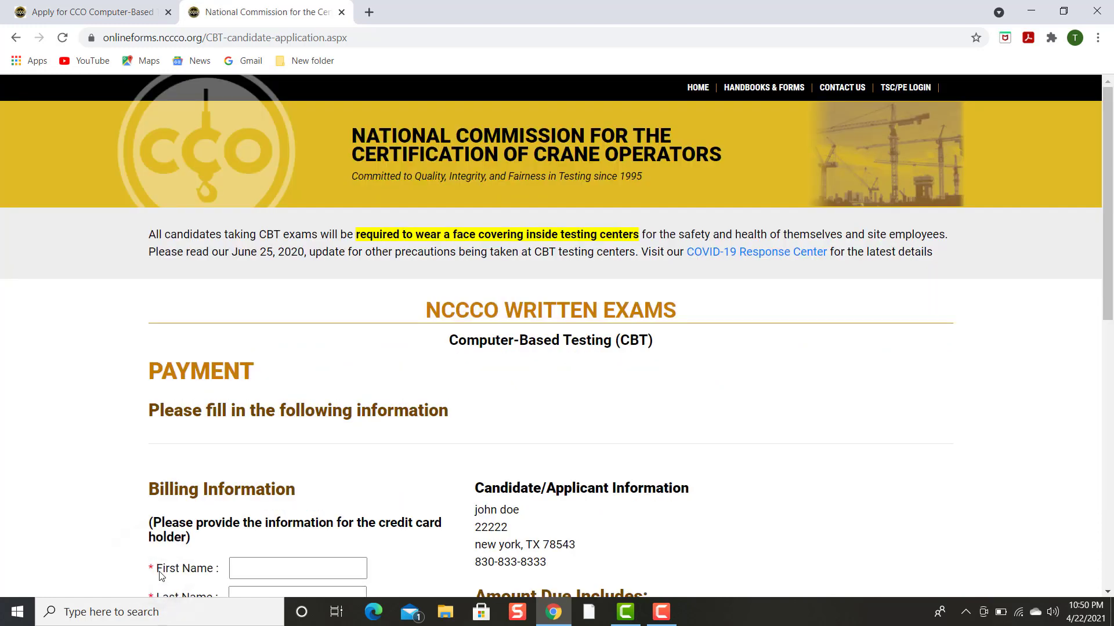
# Review the payment page's billing and credit card fields, candidate information, selected exams, amount due and additional fee notice
pyautogui.scroll(-4, 319, 507)
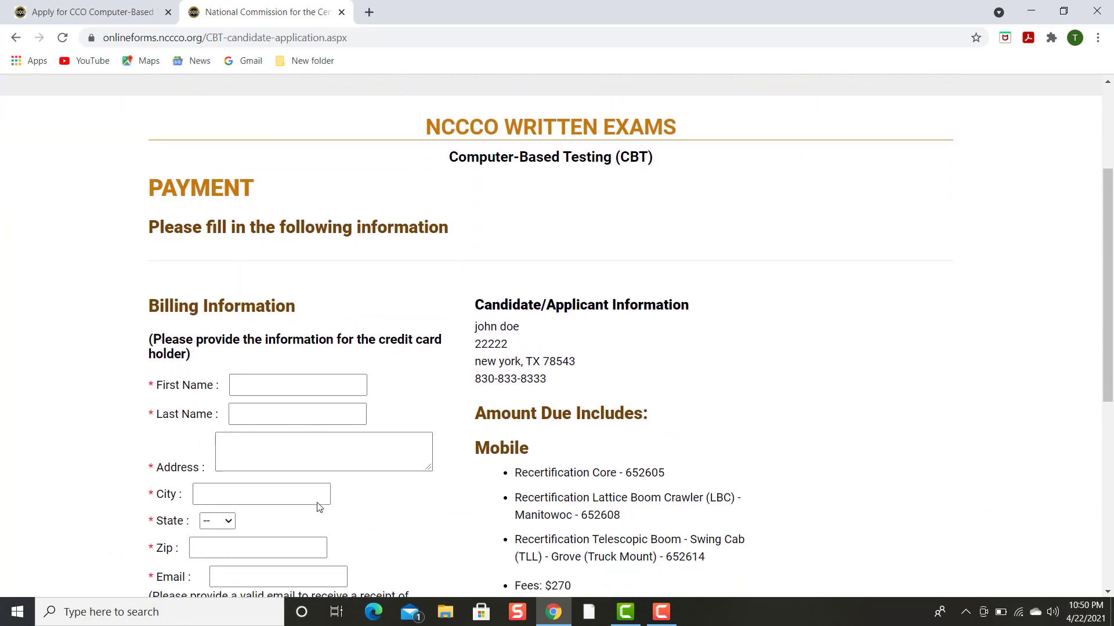
pyautogui.scroll(-1, 318, 508)
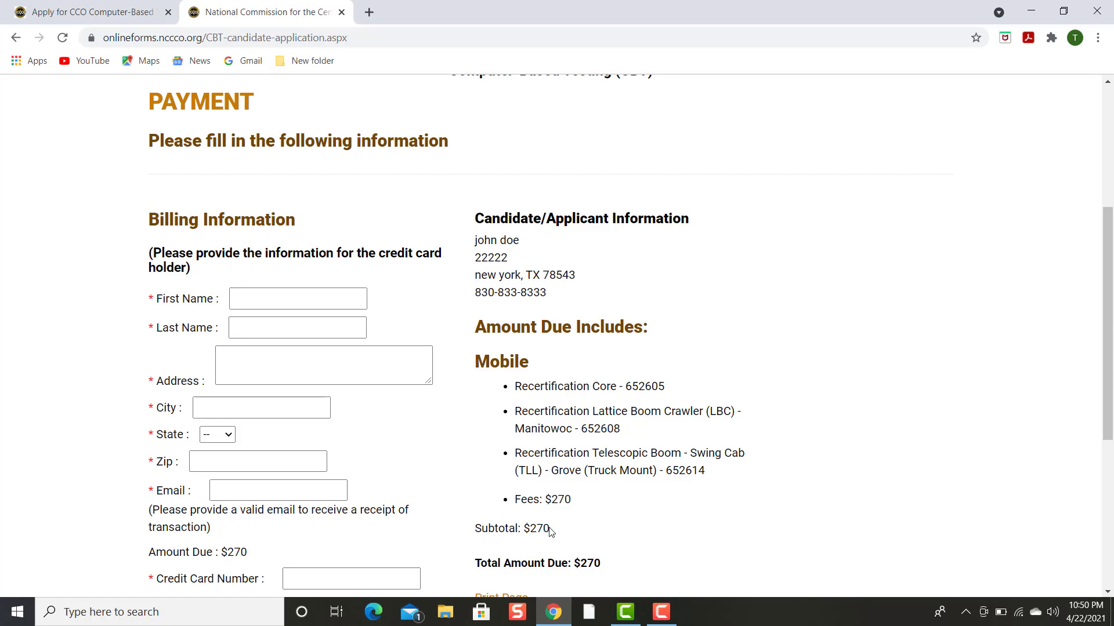
pyautogui.scroll(-2, 551, 531)
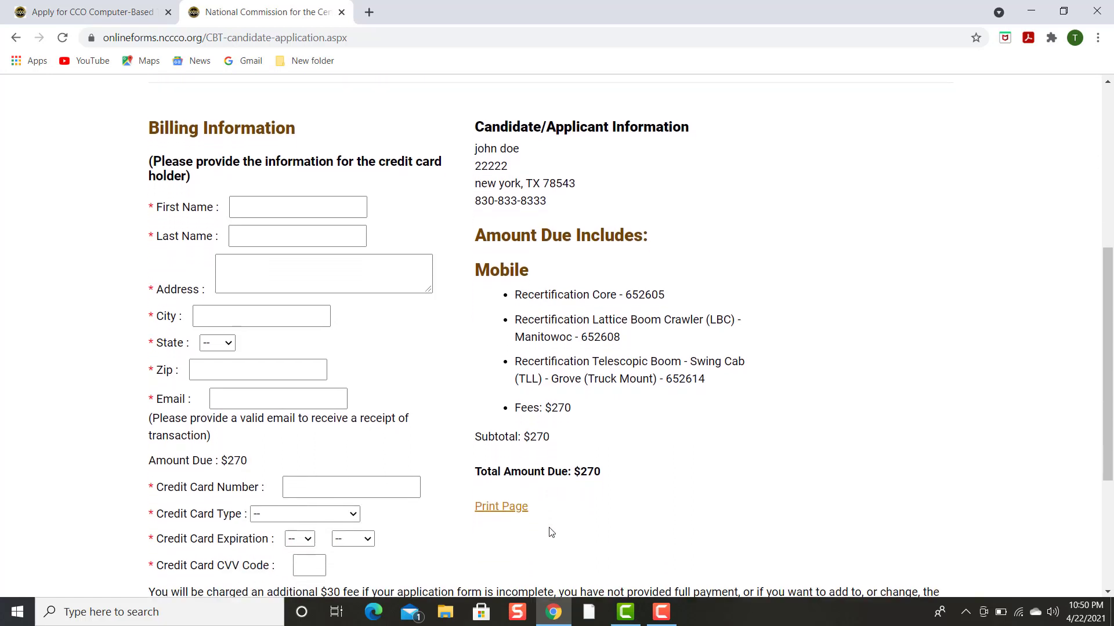
pyautogui.scroll(-1, 551, 531)
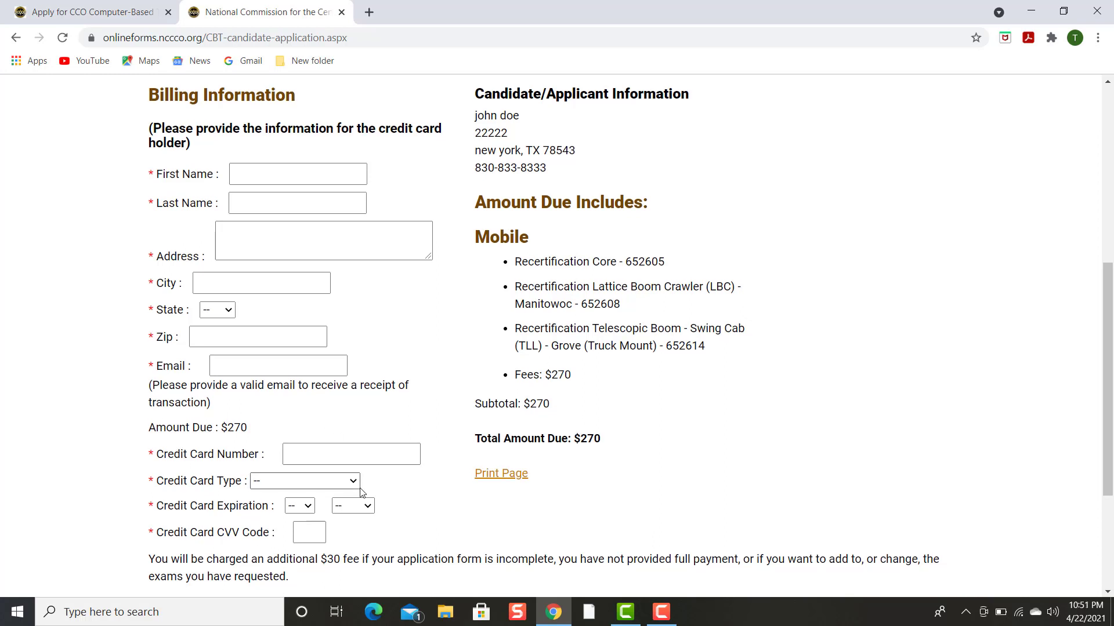
pyautogui.scroll(-2, 360, 492)
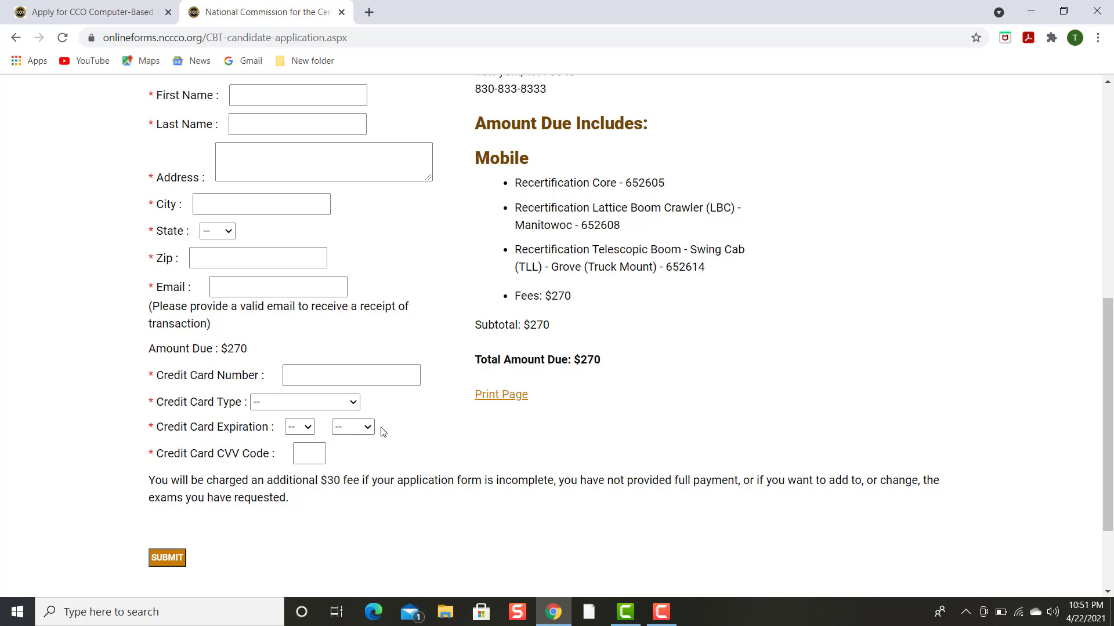
pyautogui.scroll(1, 382, 432)
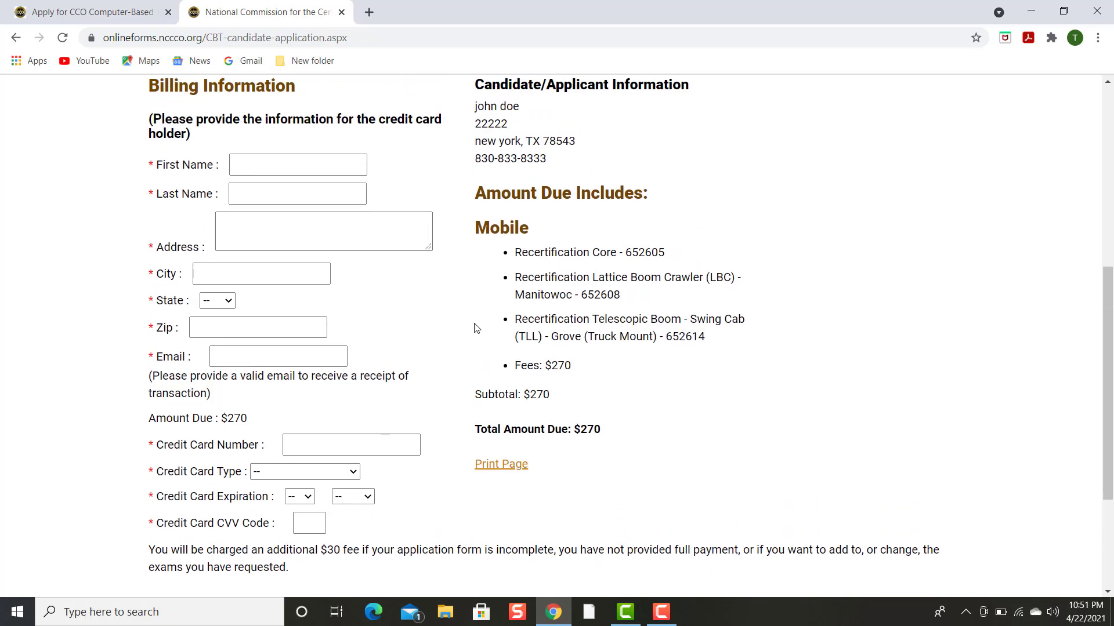
pyautogui.scroll(1, 475, 329)
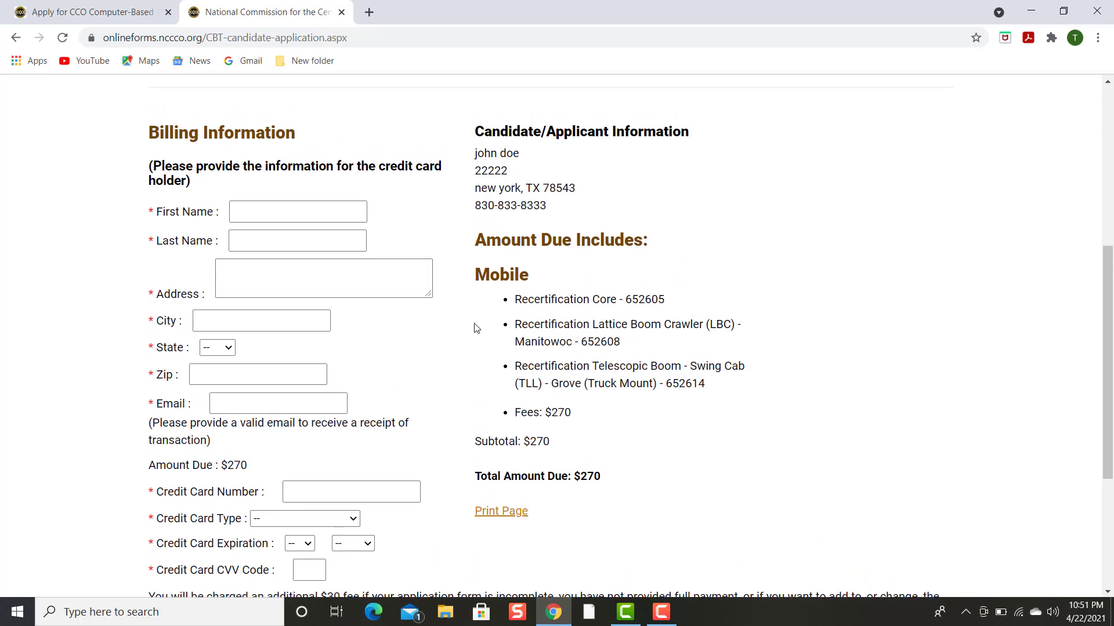
pyautogui.scroll(-1, 475, 328)
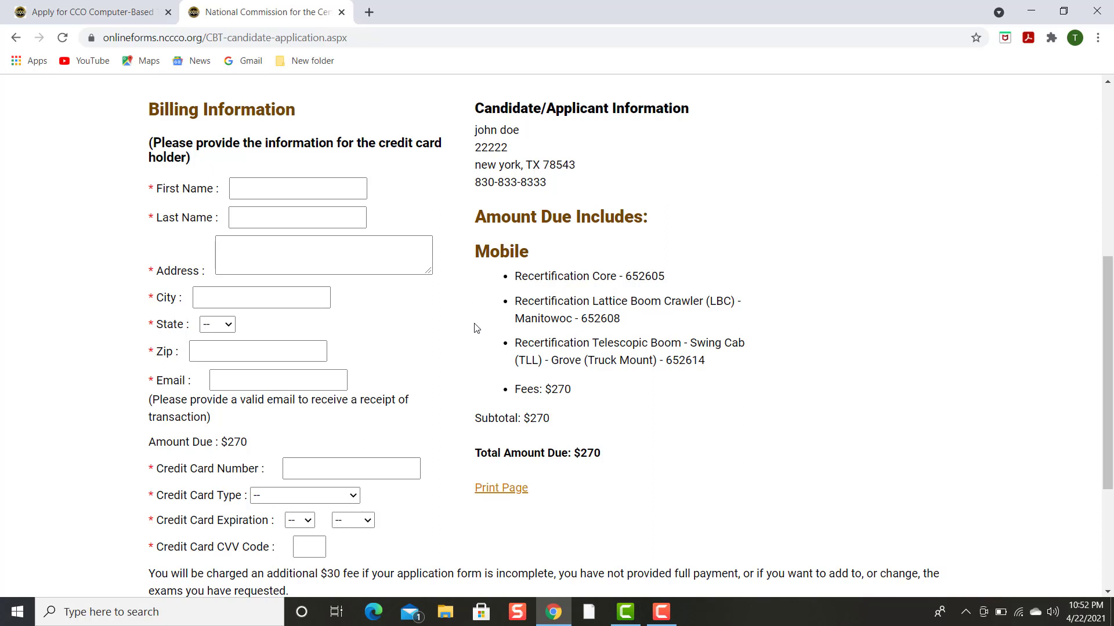
pyautogui.scroll(-2, 474, 328)
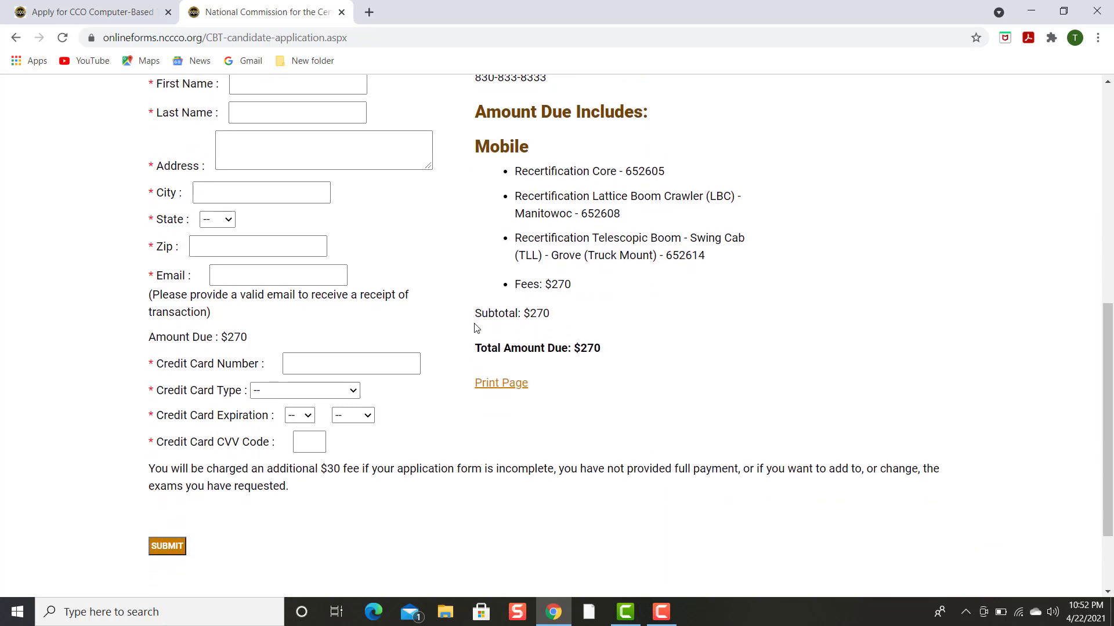
pyautogui.scroll(1, 475, 328)
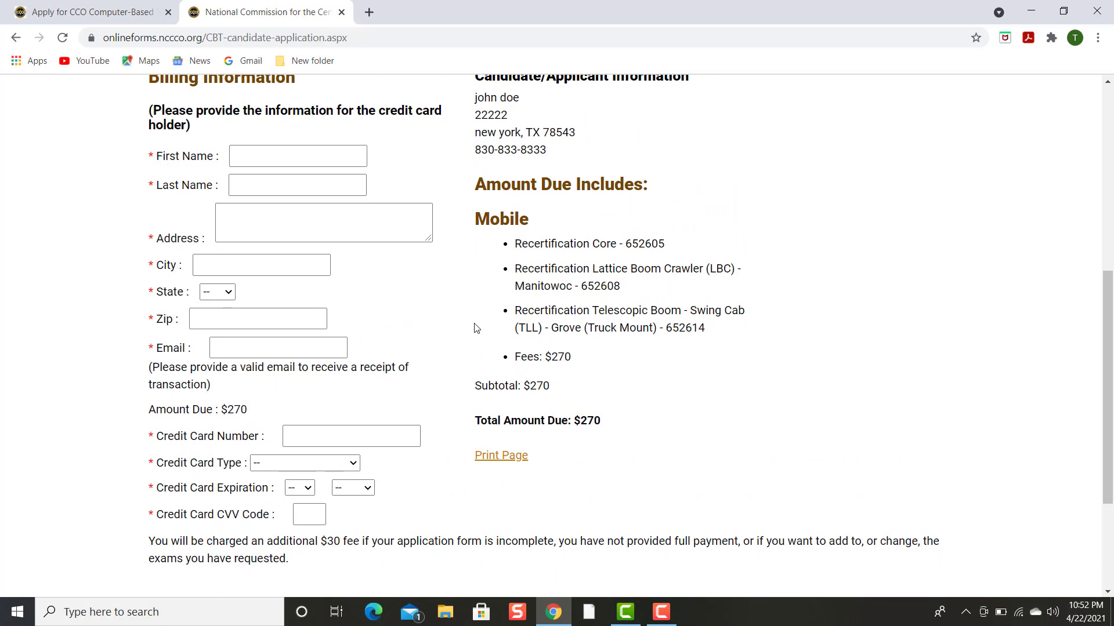